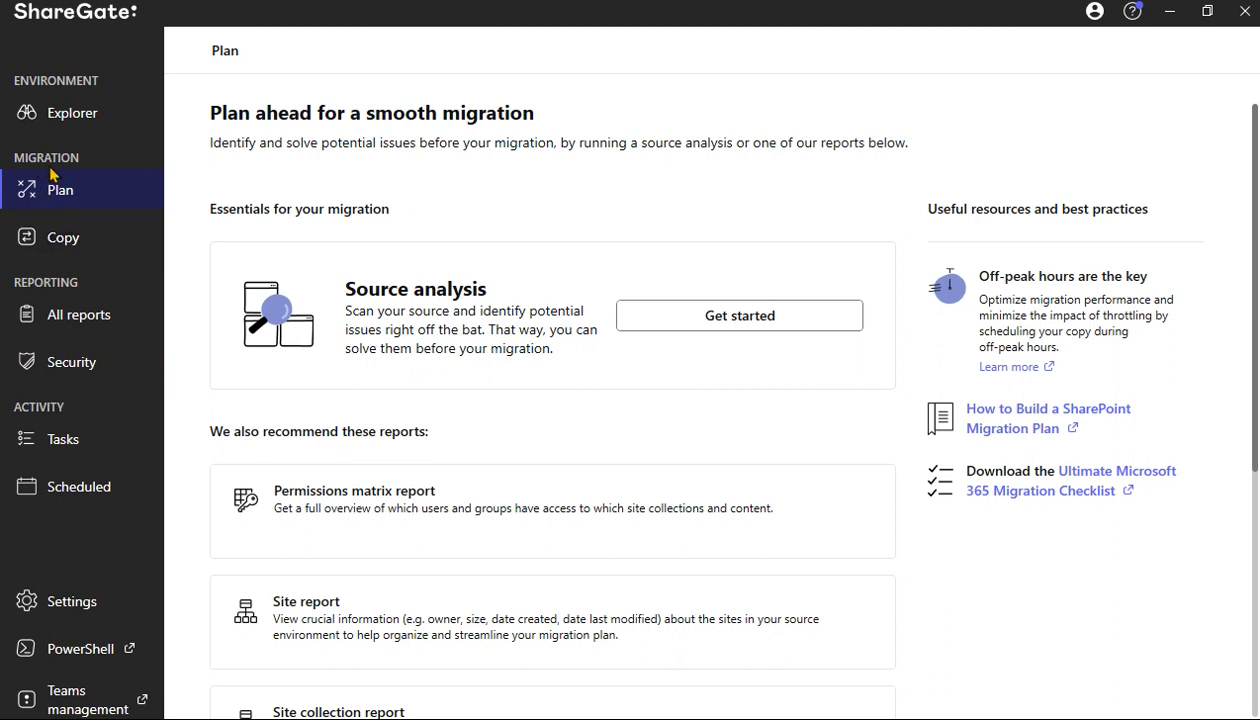
pyautogui.click(74, 252)
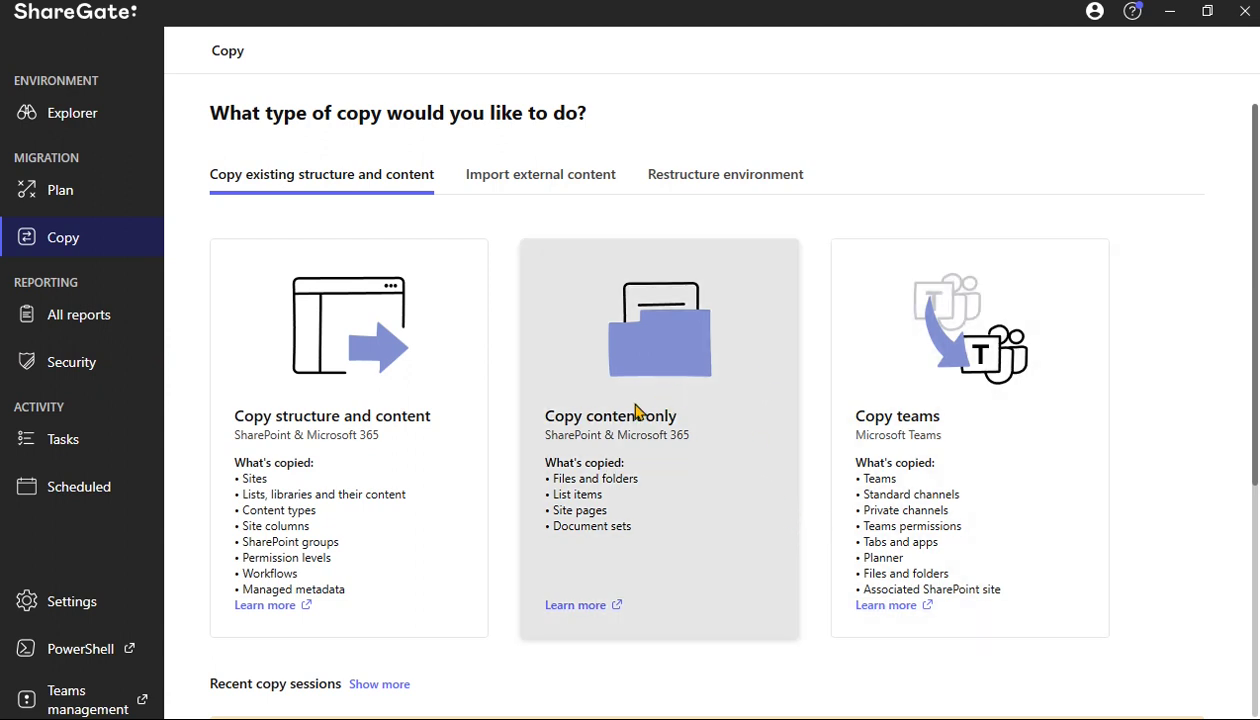
pyautogui.click(672, 368)
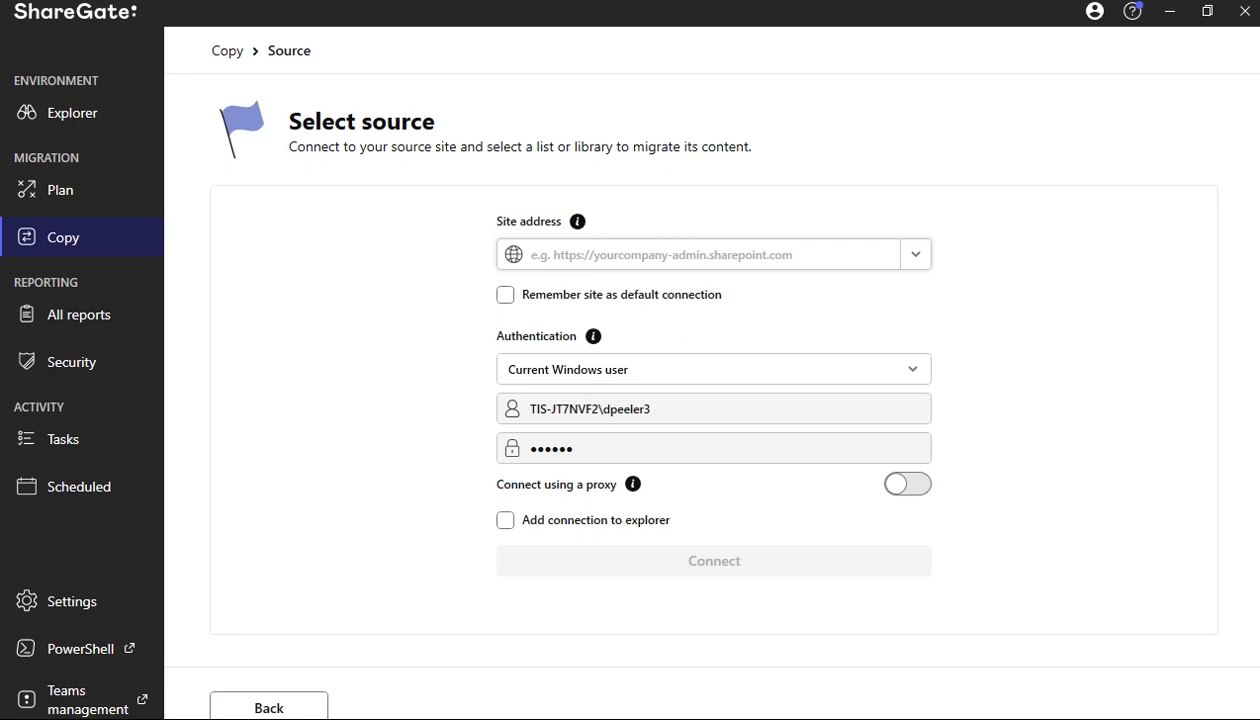
pyautogui.click(734, 256)
pyautogui.hotkey('ctrl', 'v')
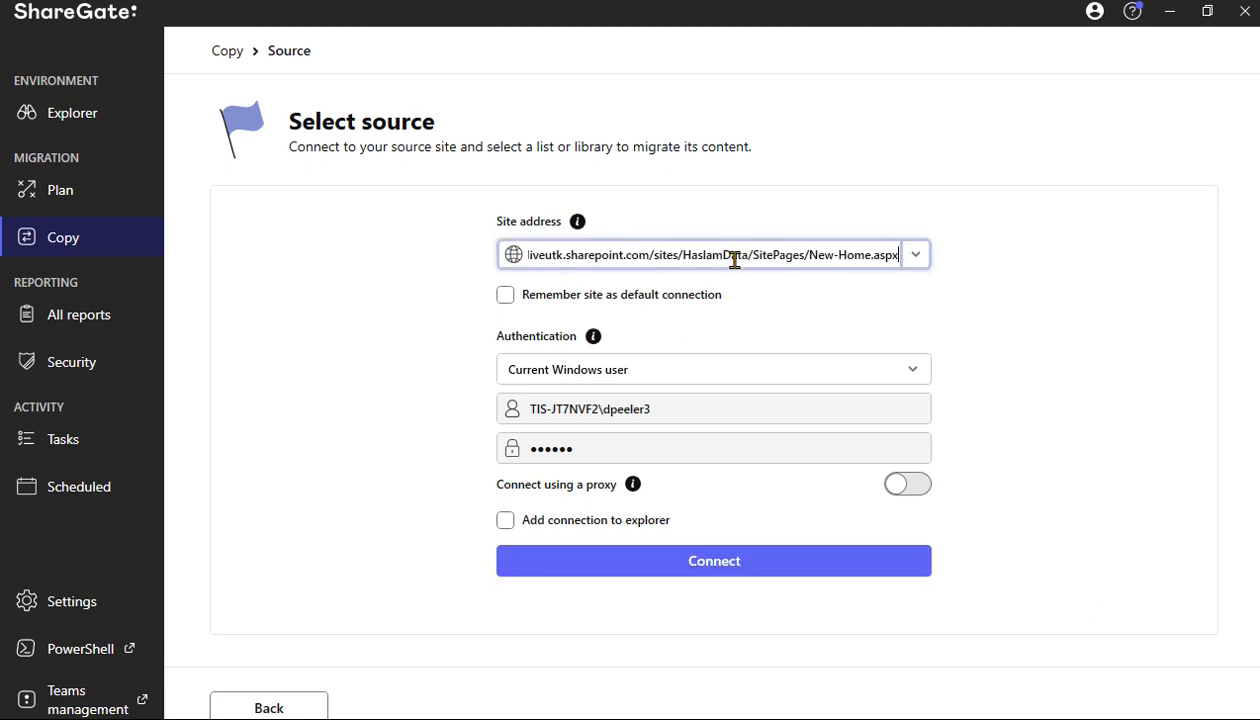
pyautogui.click(723, 370)
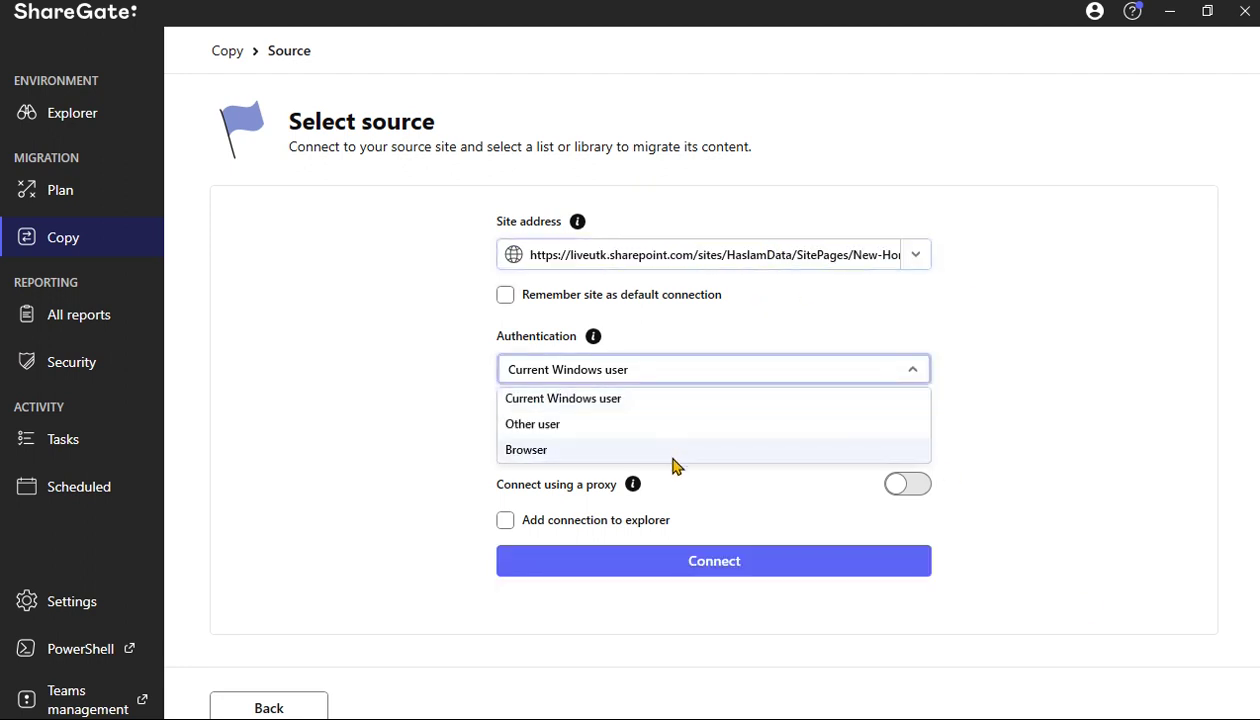
pyautogui.click(673, 461)
pyautogui.click(665, 530)
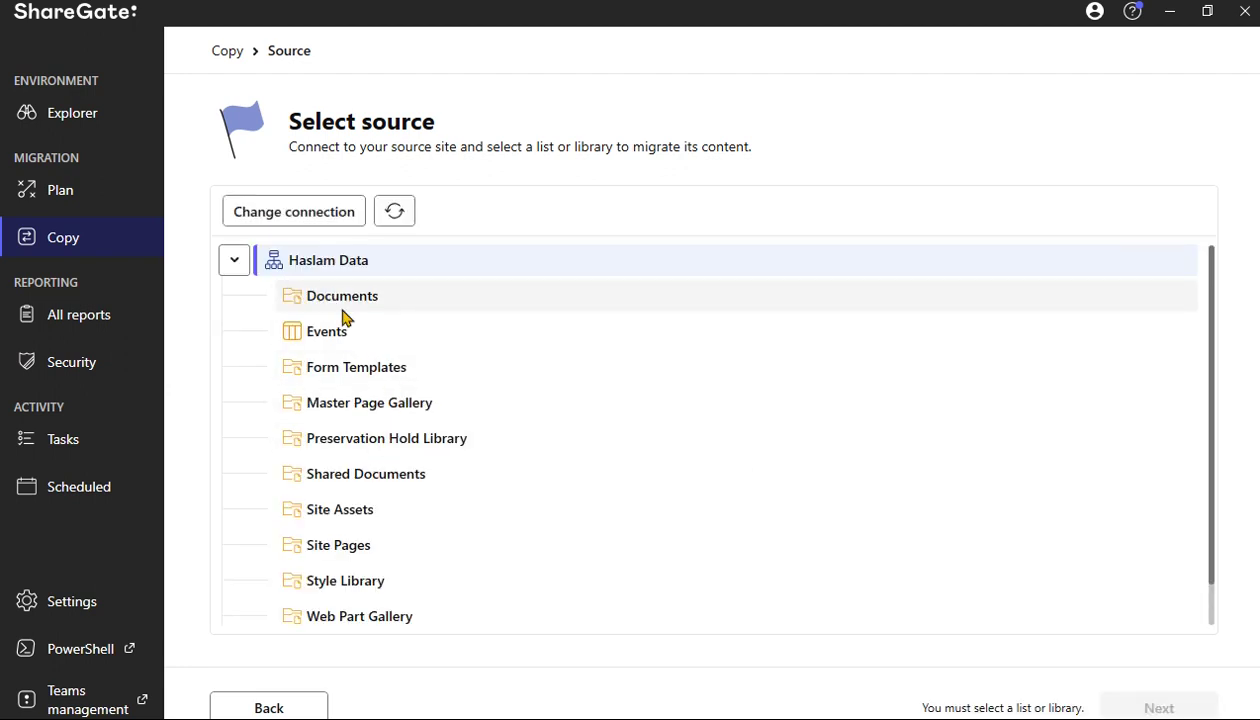
pyautogui.click(338, 476)
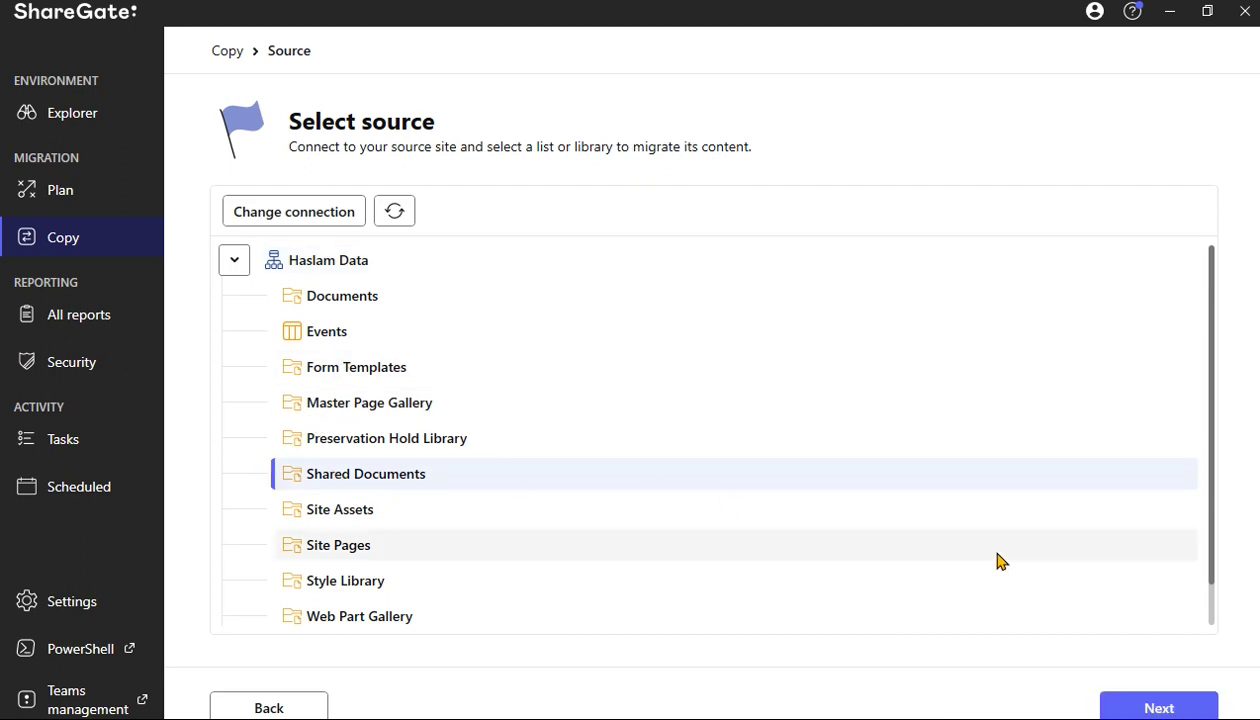
pyautogui.click(1102, 700)
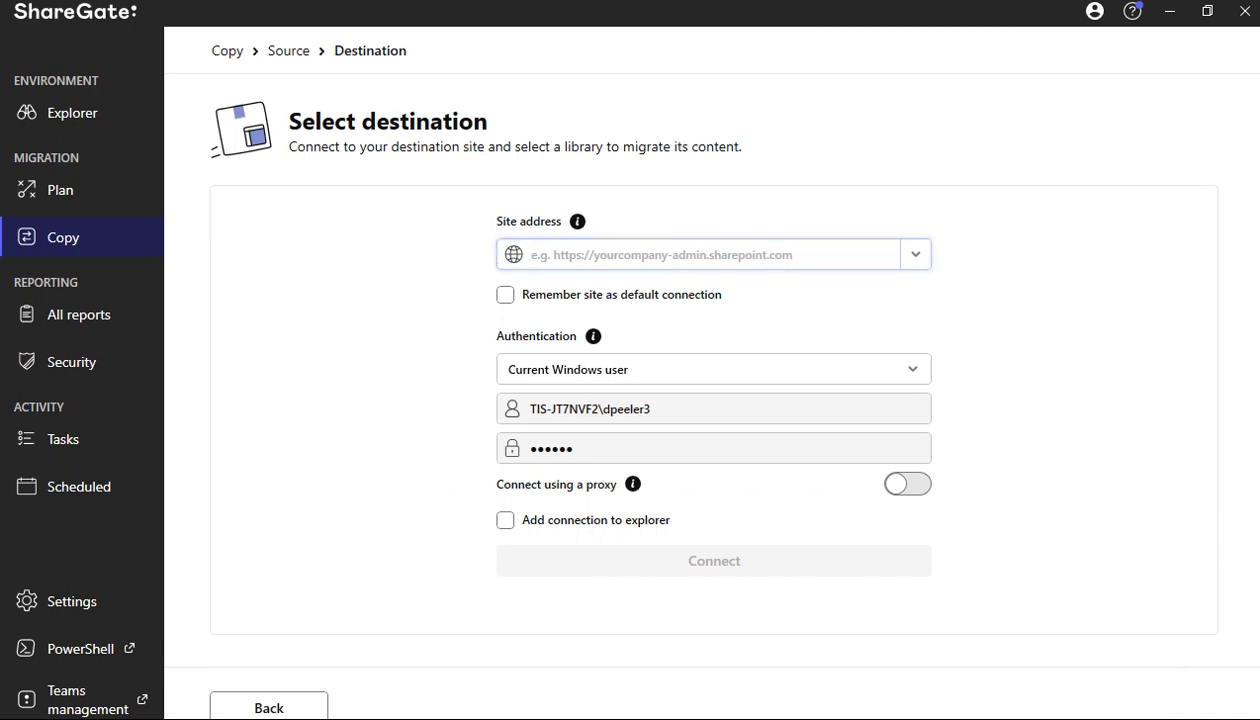
pyautogui.click(717, 263)
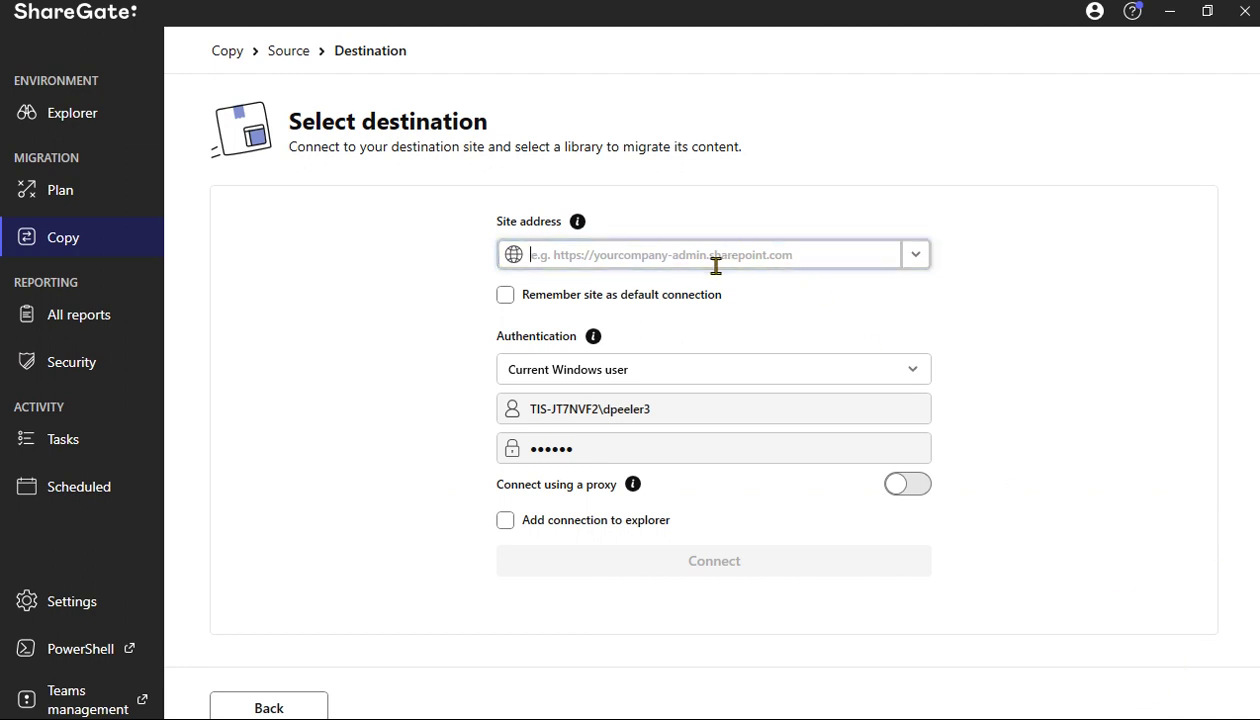
pyautogui.hotkey('ctrl', 'v')
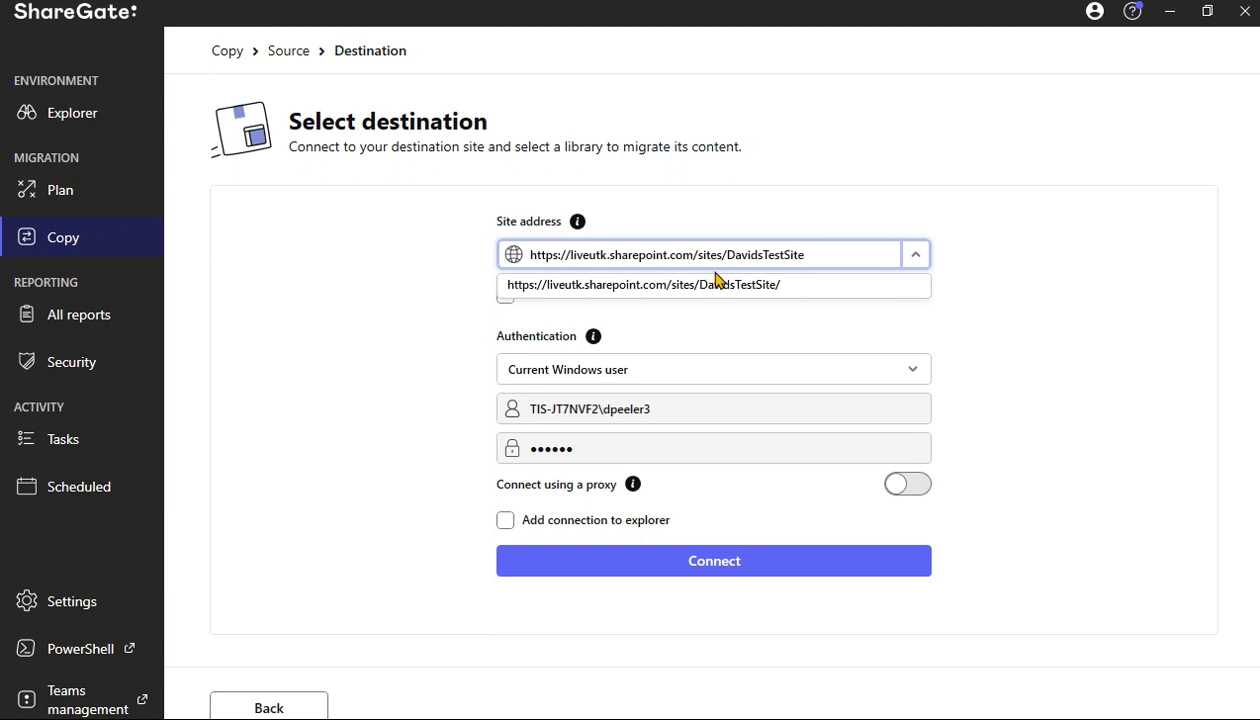
pyautogui.click(1028, 281)
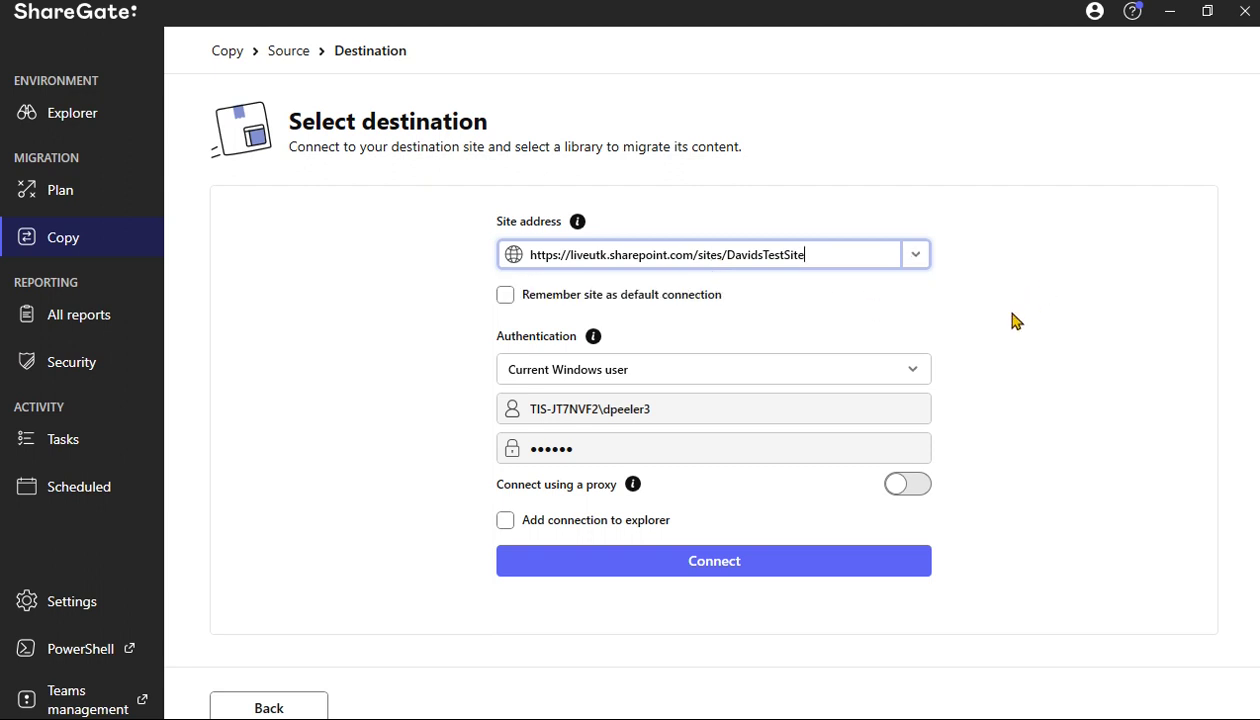
pyautogui.click(918, 376)
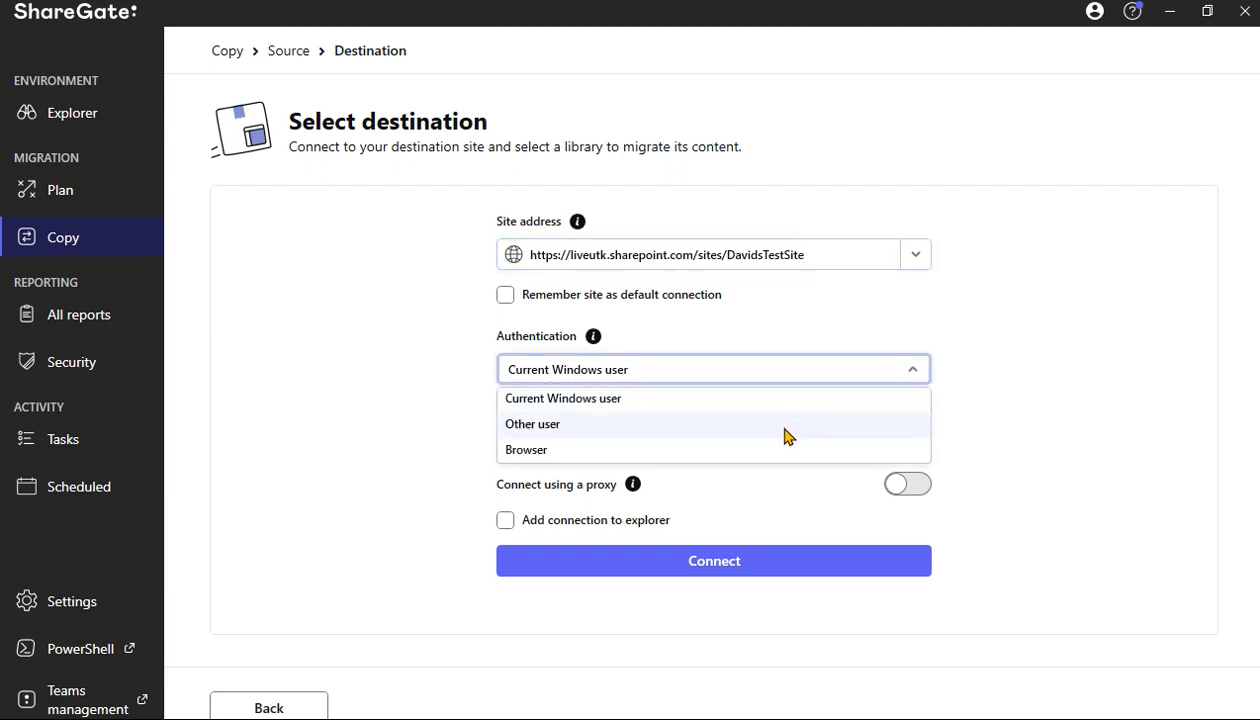
pyautogui.click(754, 452)
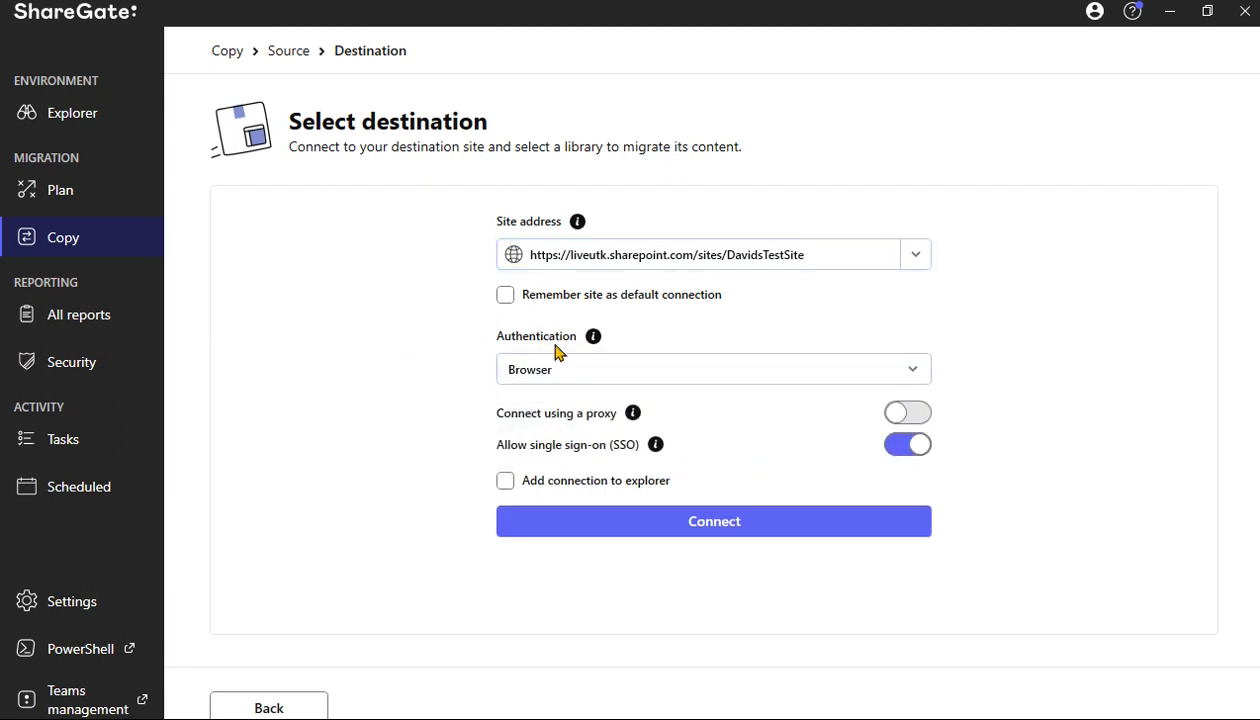
pyautogui.click(757, 531)
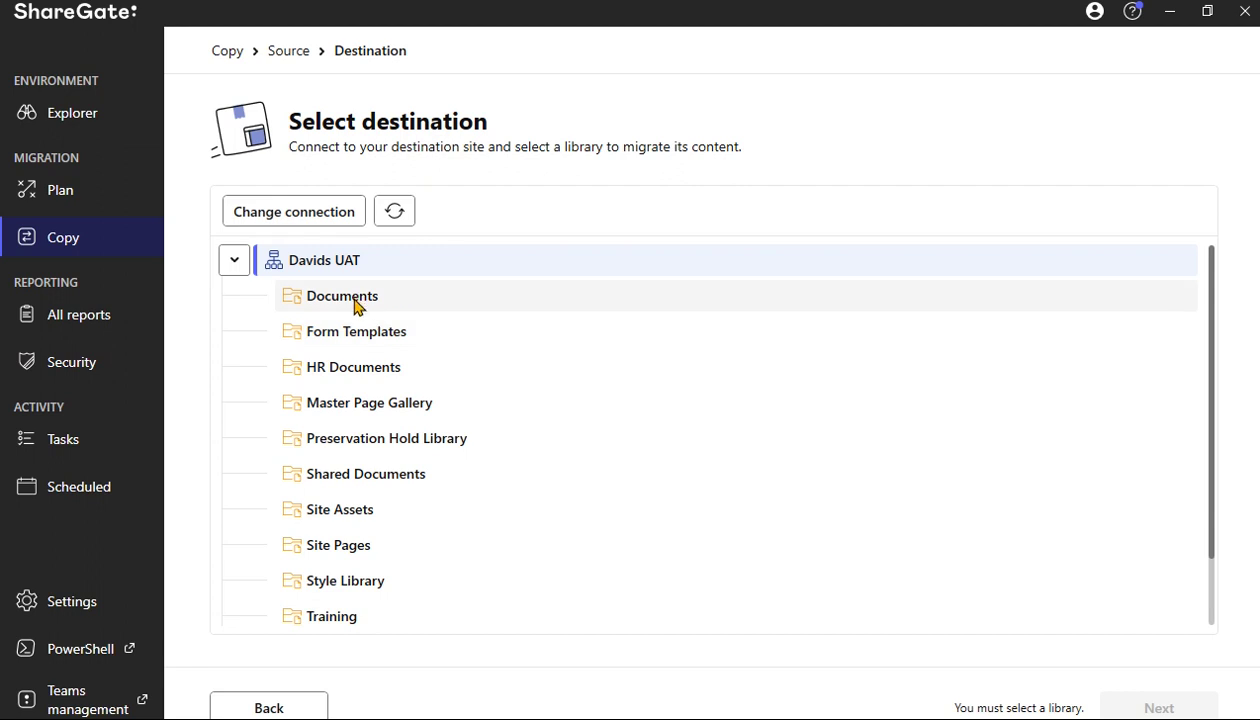
# Choose HR Documents as the destination library, checking it in the SharePoint site contents, and continue to the content selection.
pyautogui.click(358, 380)
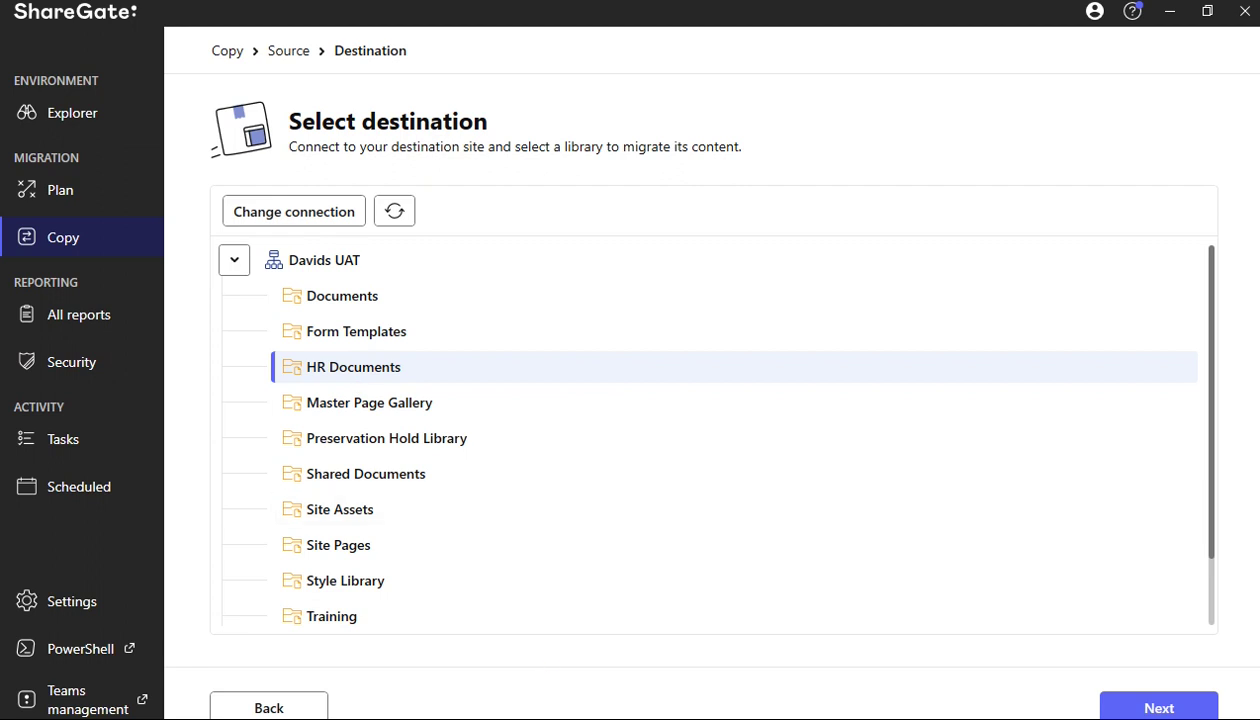
pyautogui.click(1148, 693)
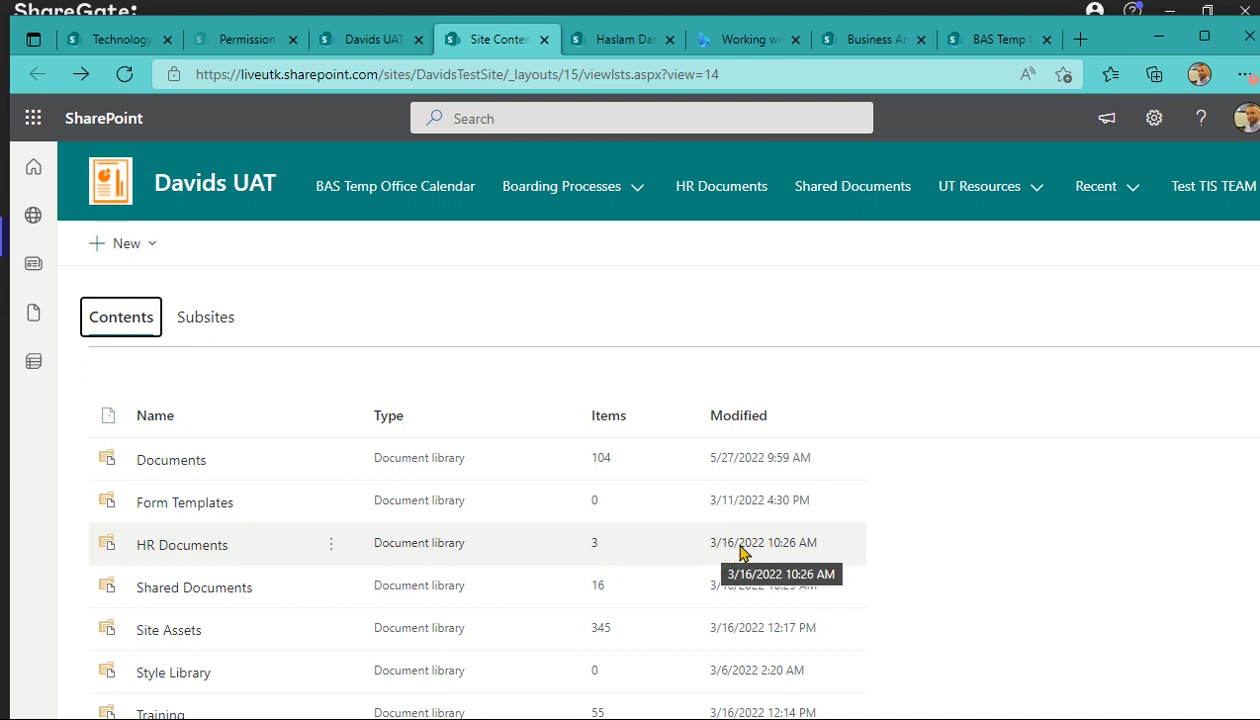
pyautogui.click(1204, 36)
pyautogui.press('super+Down')
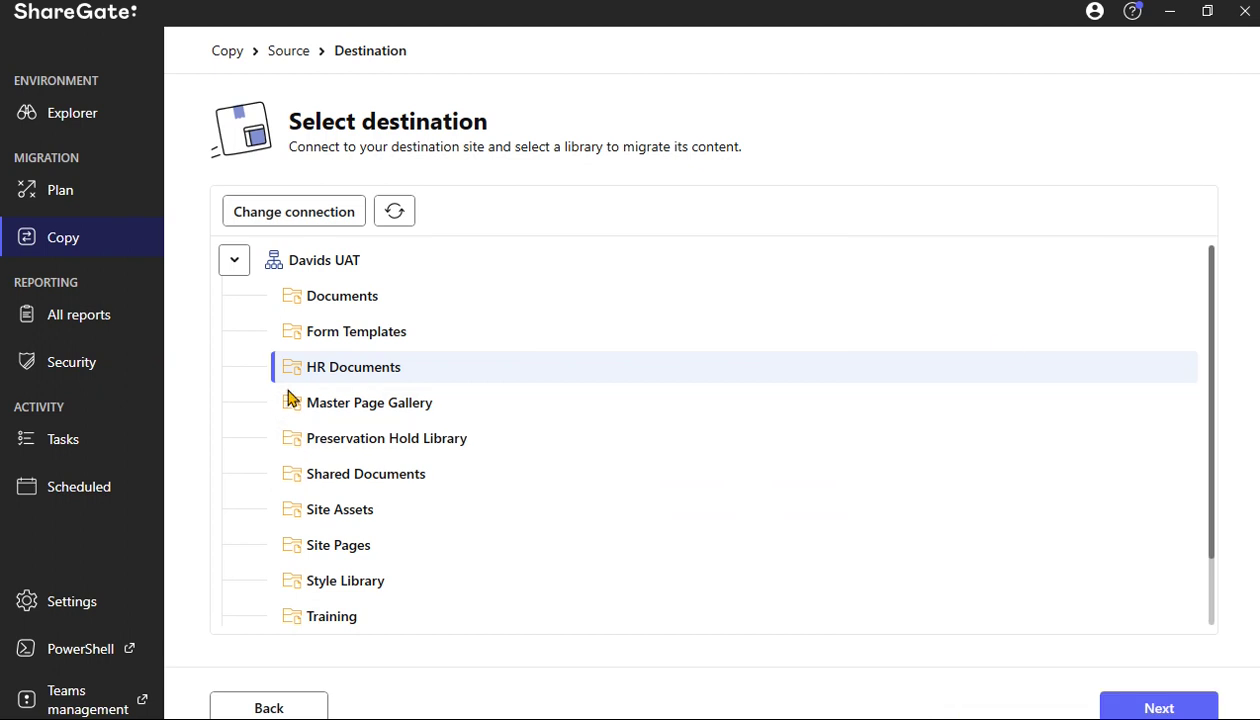
pyautogui.click(1130, 707)
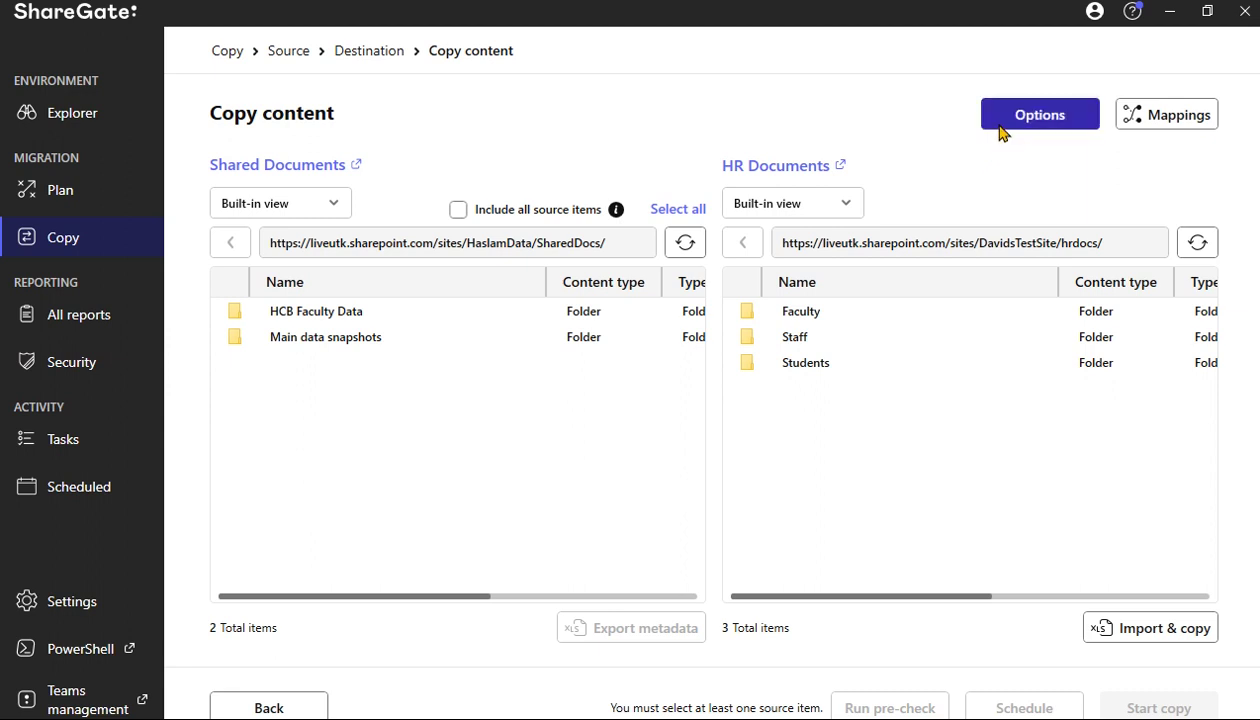
# In the copy options, turn off Permissions, Web parts and Update links, and save the changes.
pyautogui.click(1003, 133)
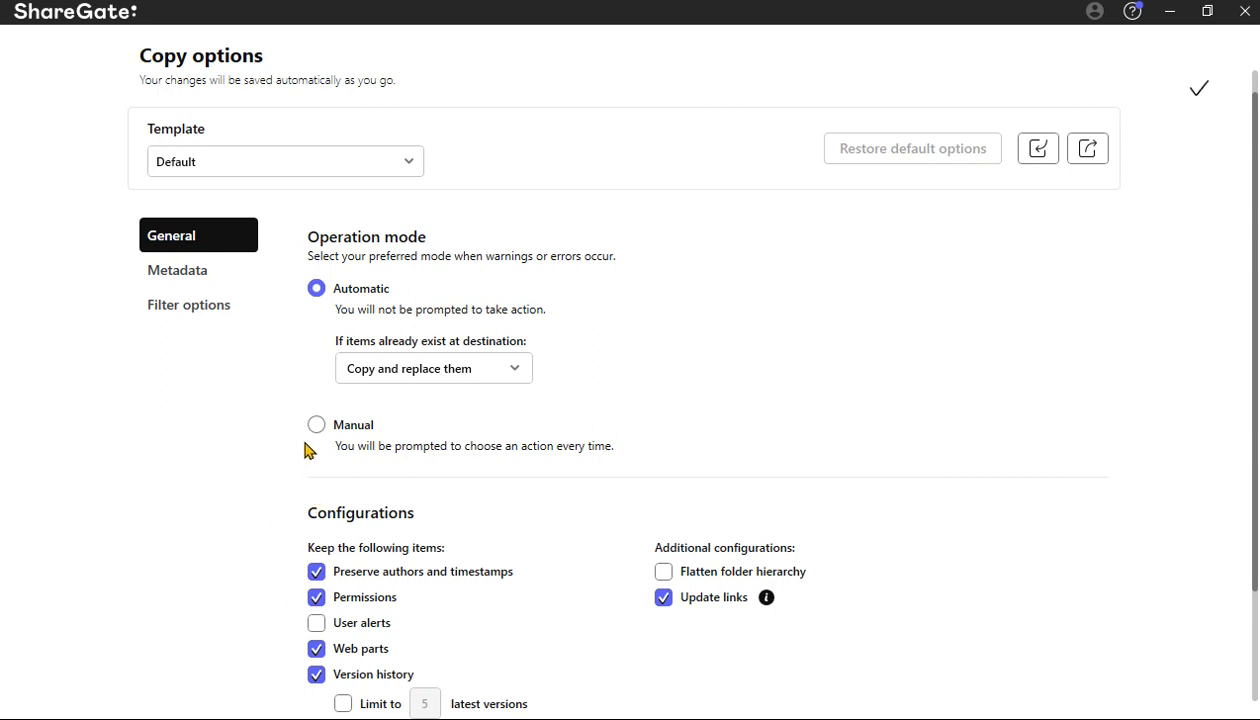
pyautogui.scroll(-1, 308, 451)
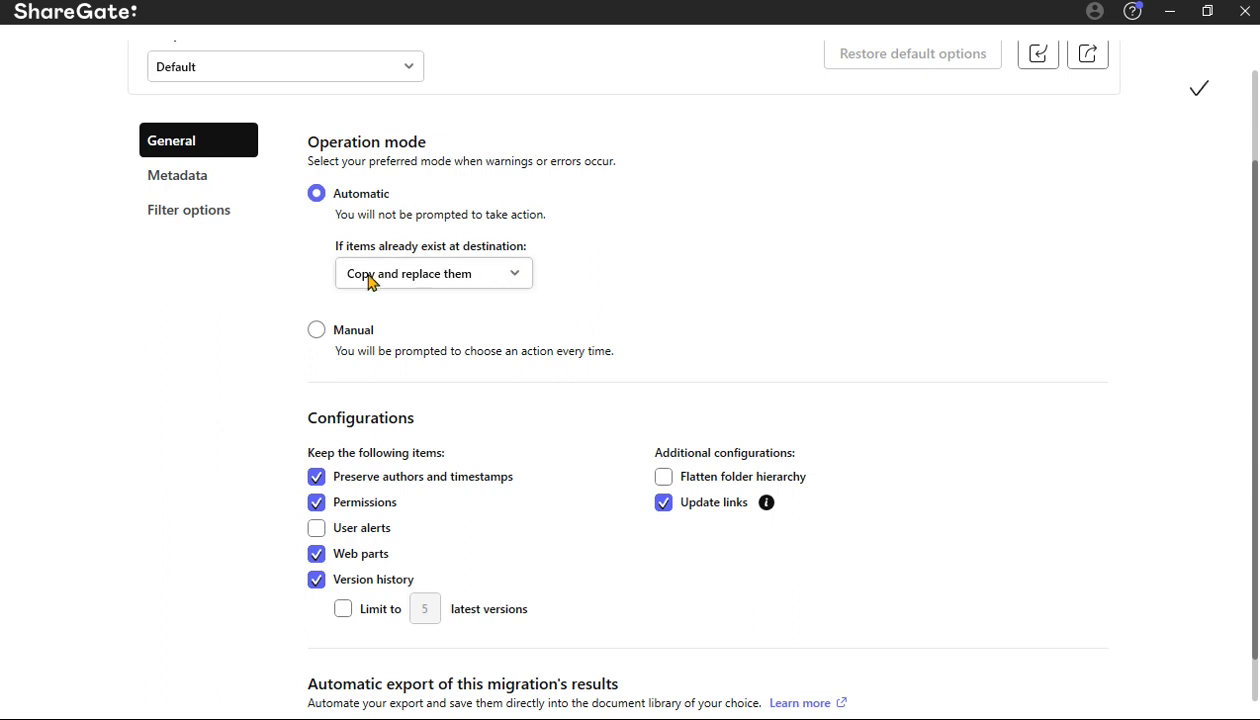
pyautogui.click(520, 278)
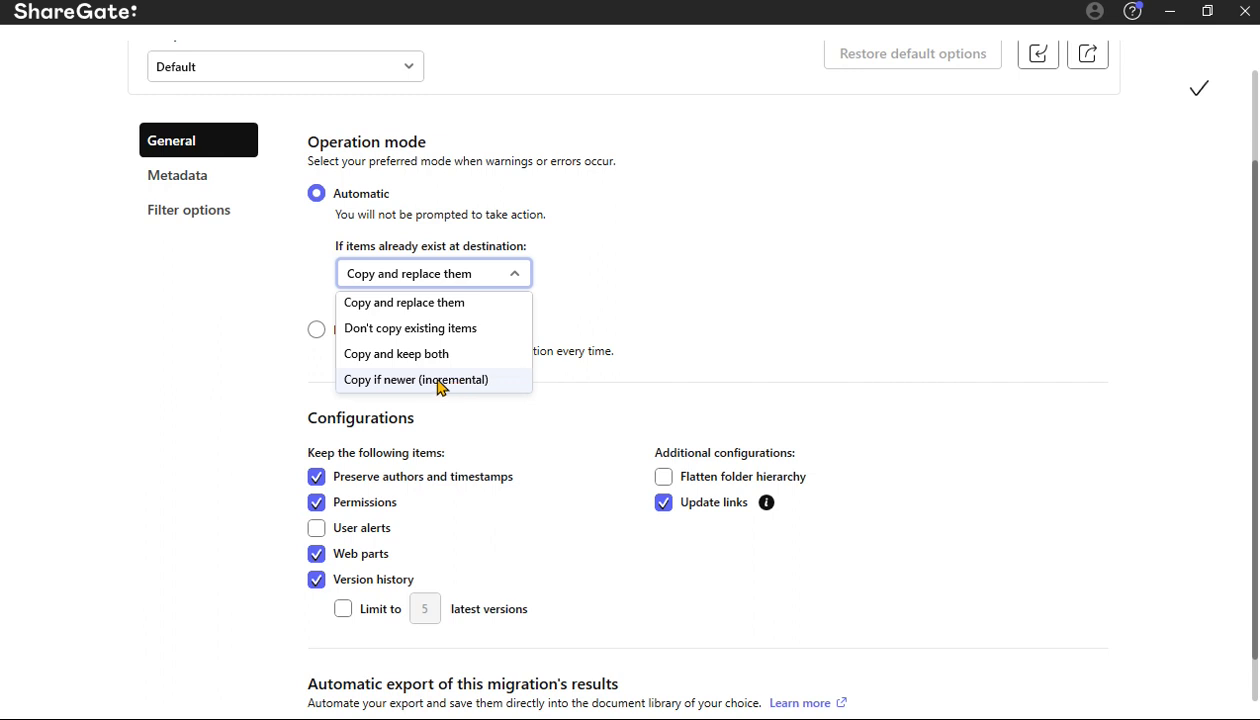
pyautogui.click(754, 386)
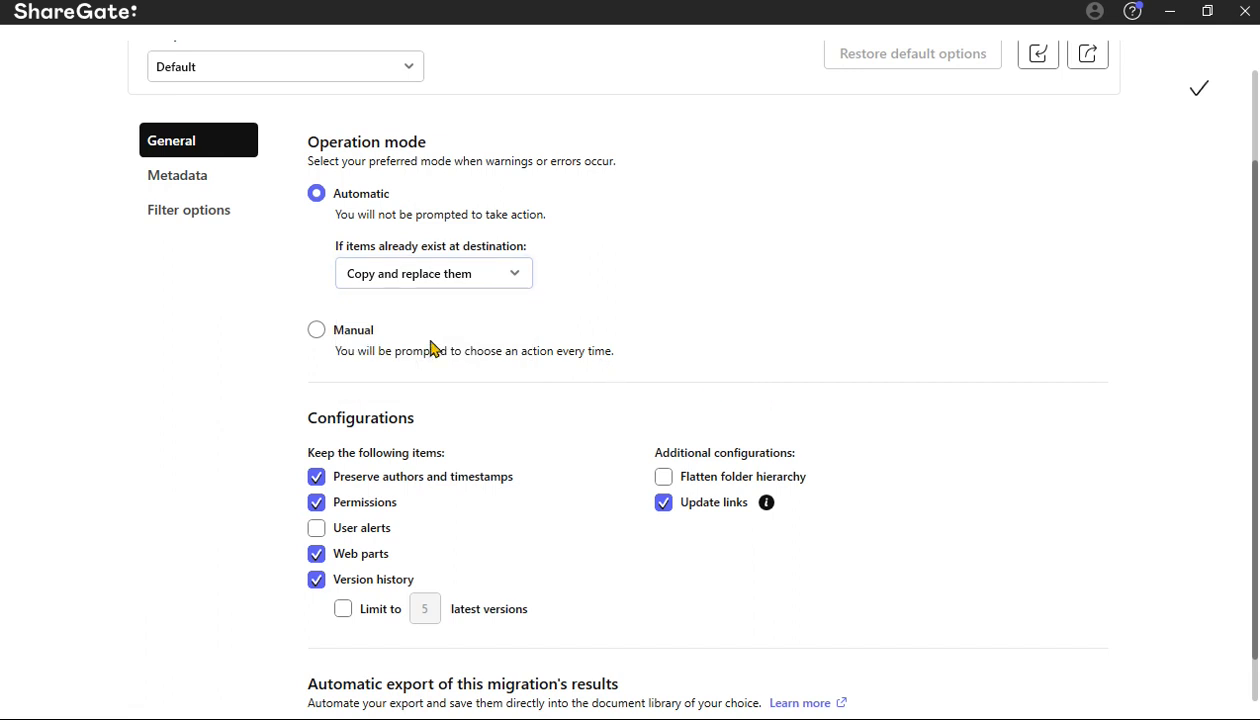
pyautogui.click(318, 510)
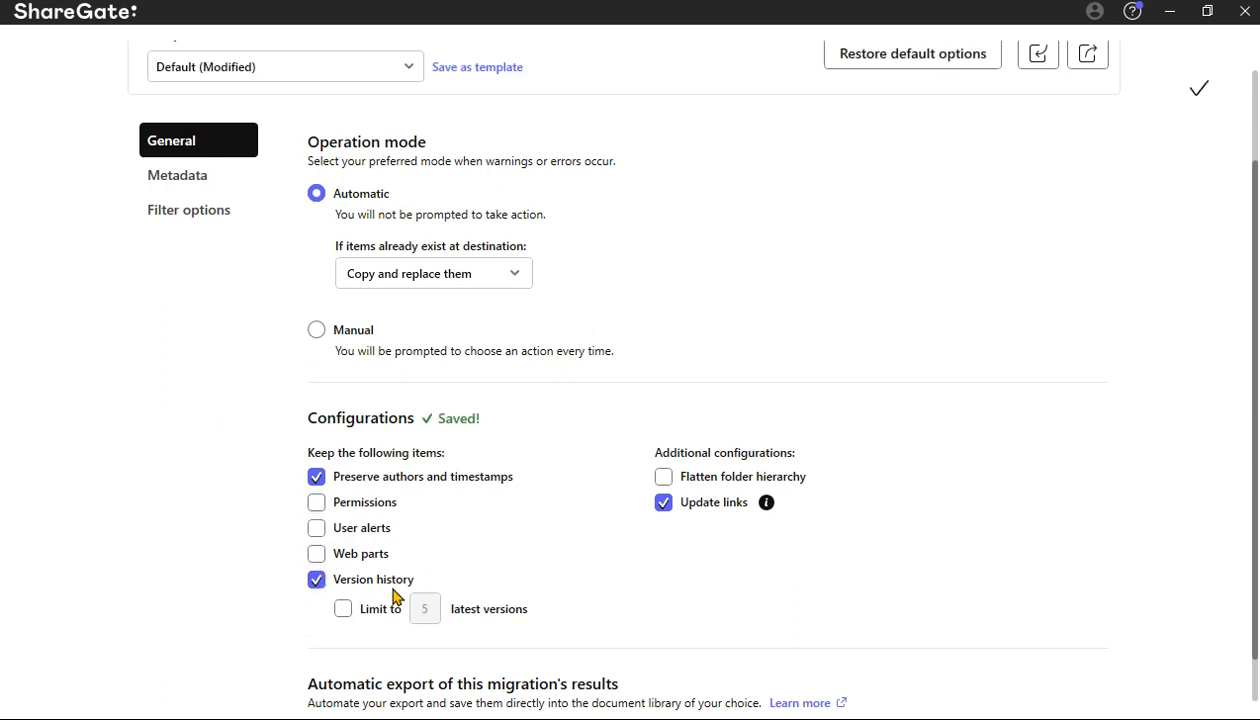
pyautogui.click(664, 503)
pyautogui.scroll(2, 910, 390)
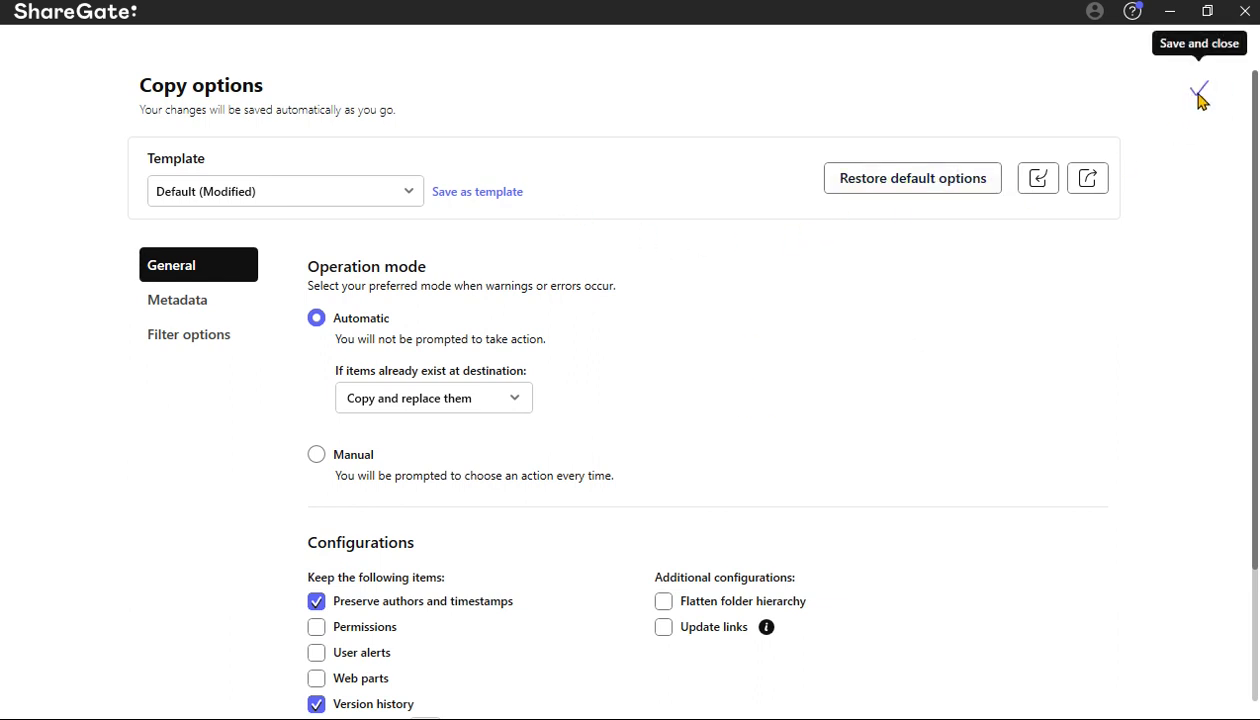
pyautogui.click(1199, 95)
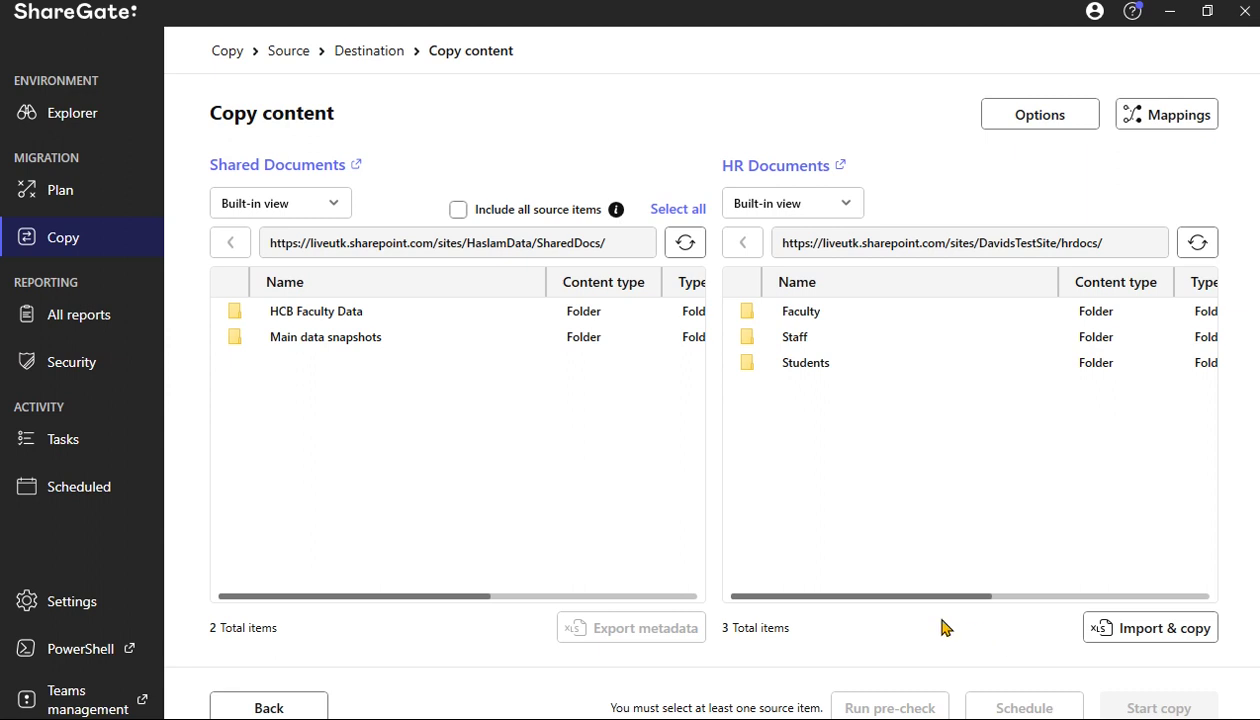
# Select the HCB Faculty Data and Main data snapshots source folders together and run a pre-check on the copy.
pyautogui.click(385, 309)
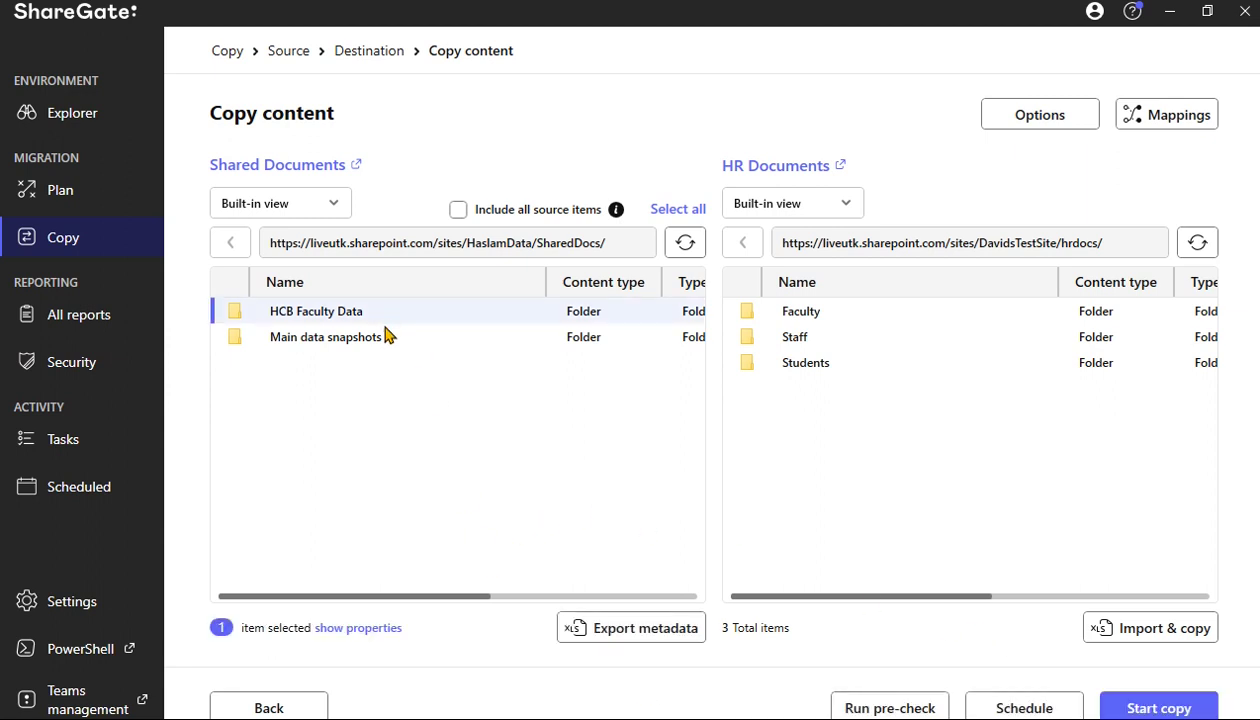
pyautogui.click(385, 341)
pyautogui.click(378, 318)
pyautogui.click(354, 360)
pyautogui.click(352, 347)
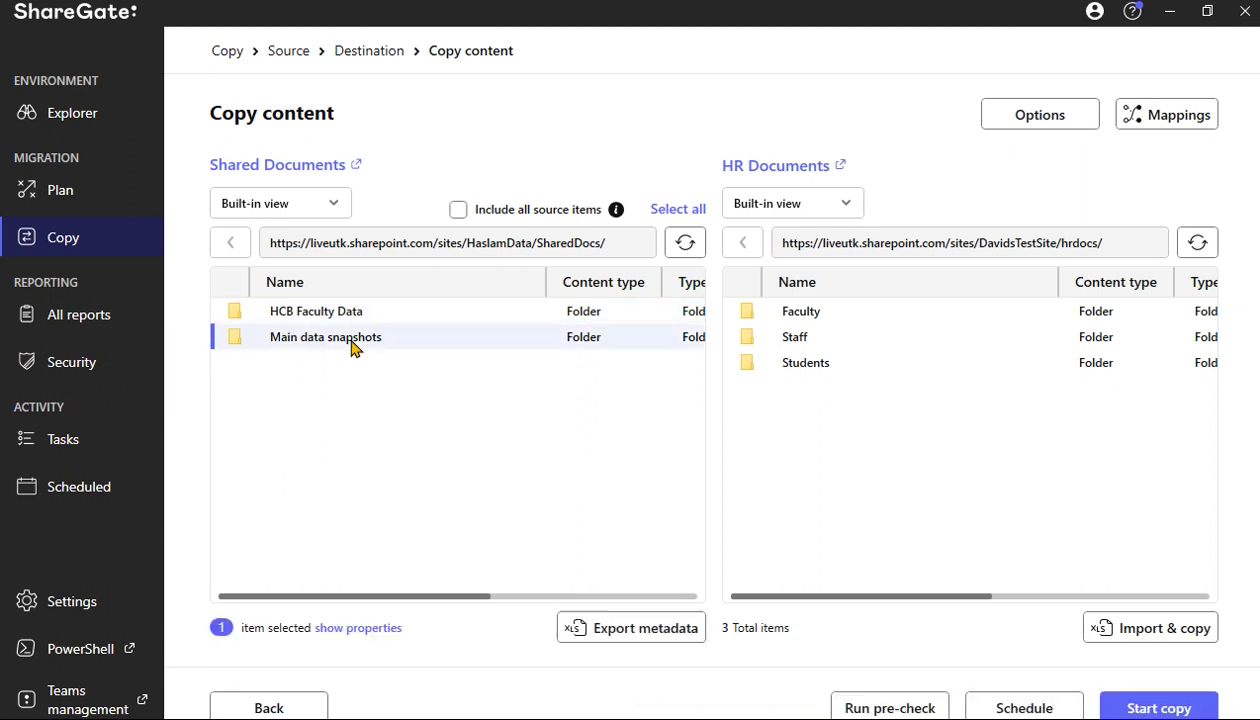
pyautogui.keyDown('ctrl'); pyautogui.click(354, 318); pyautogui.keyUp('ctrl')
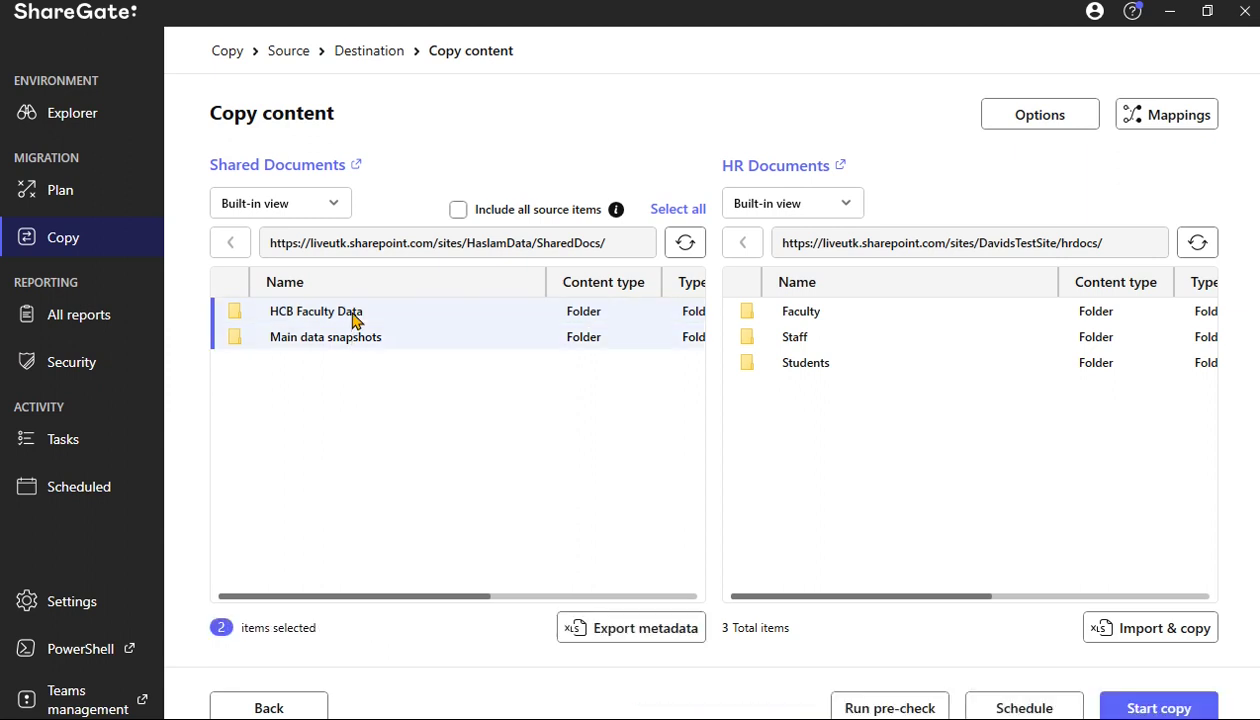
pyautogui.click(890, 708)
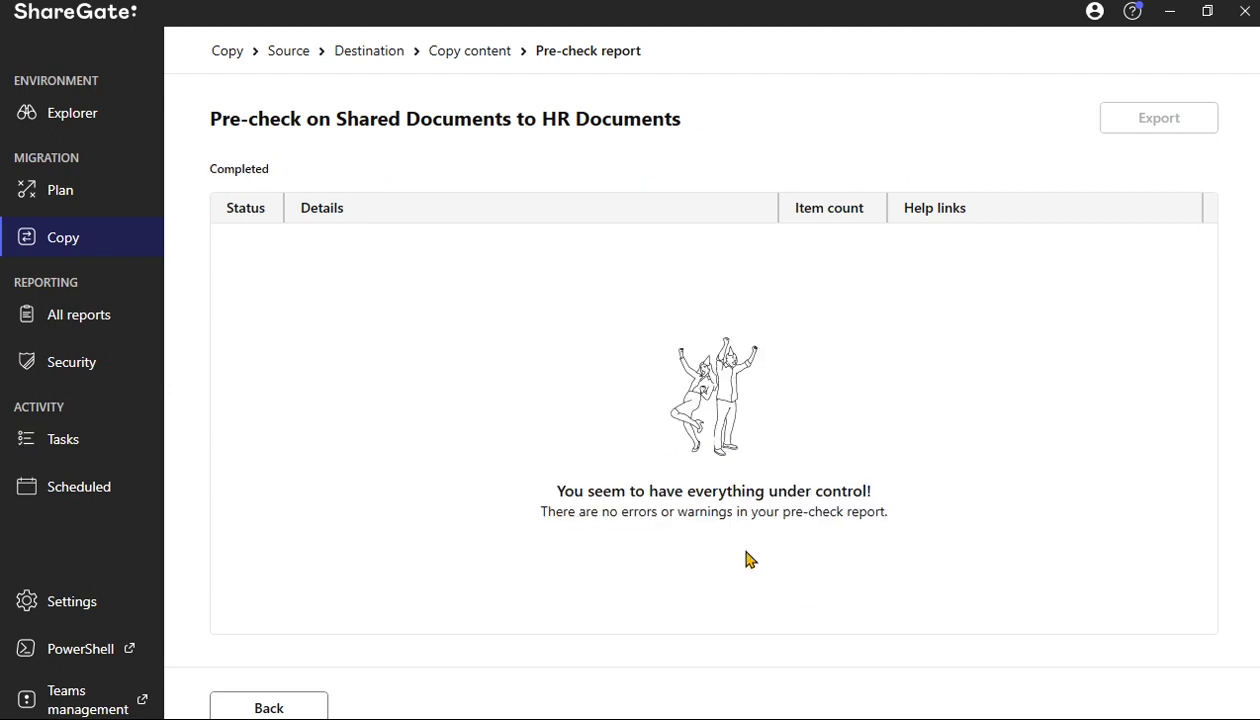
pyautogui.click(250, 709)
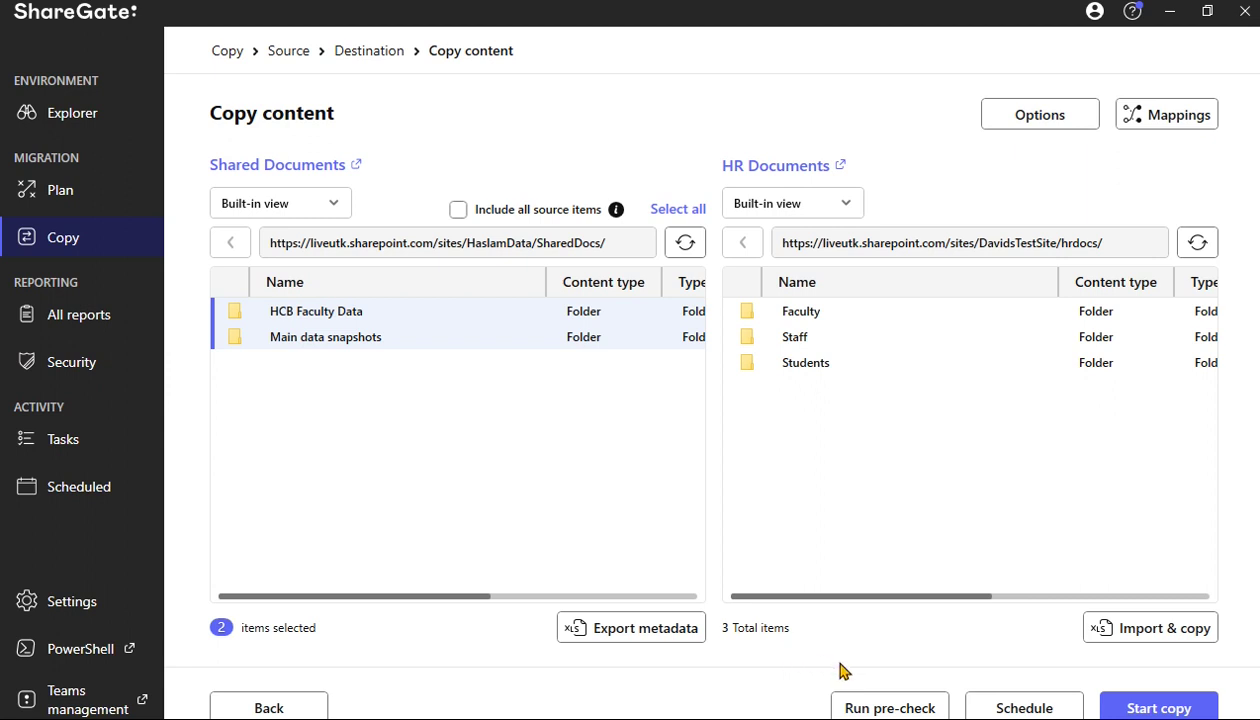
# View the destination site's contents in the browser, and start copying the two selected folders to HR Documents in ShareGate.
pyautogui.moveTo(1168, 706)
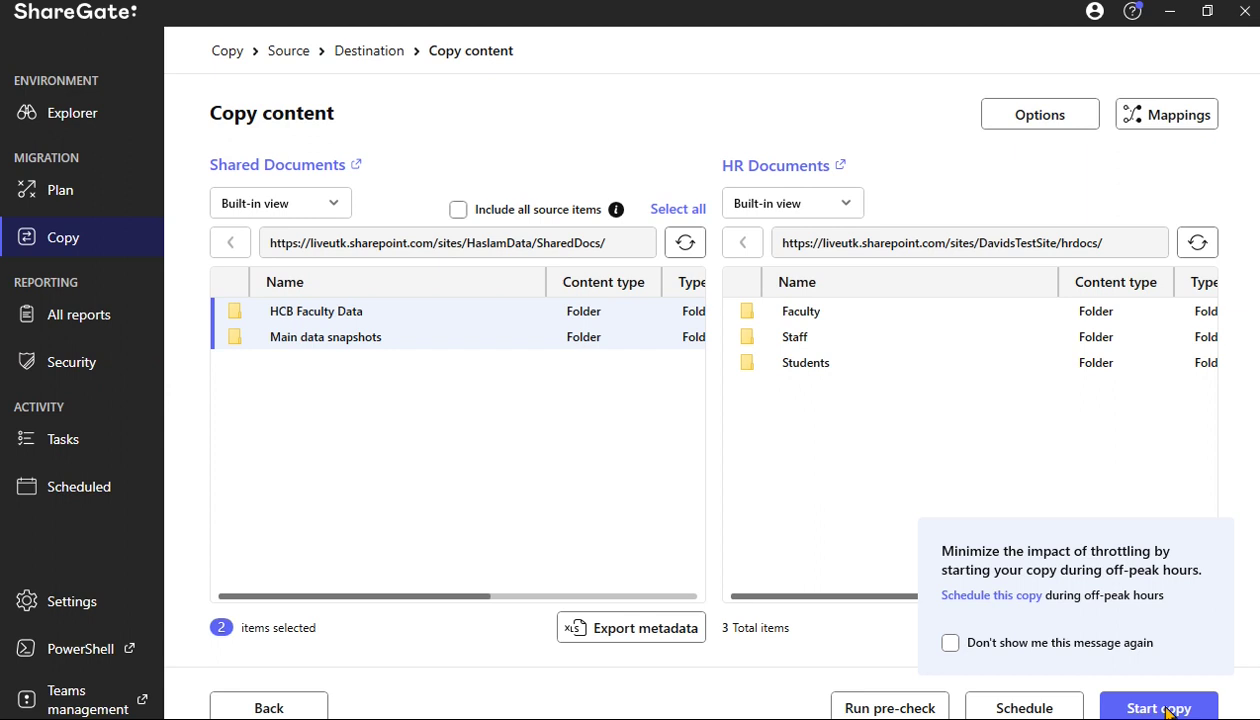
pyautogui.hotkey('alt', 'Tab')
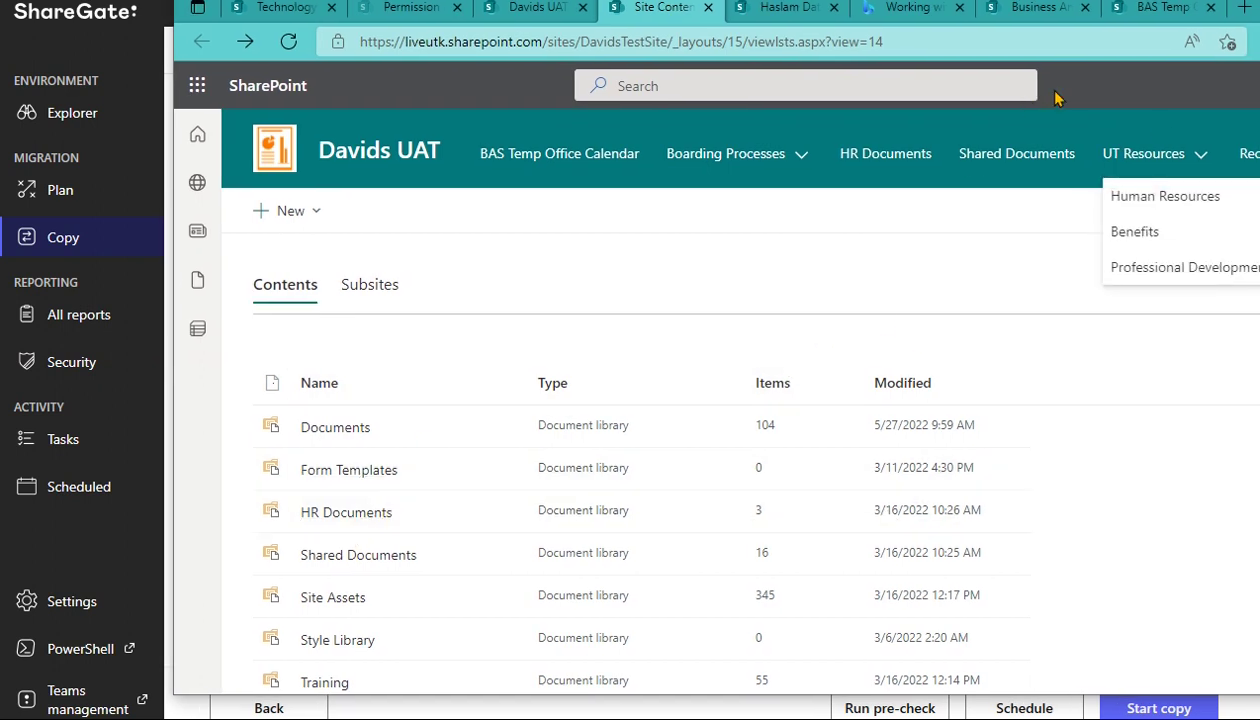
pyautogui.click(285, 284)
pyautogui.press('super+Down')
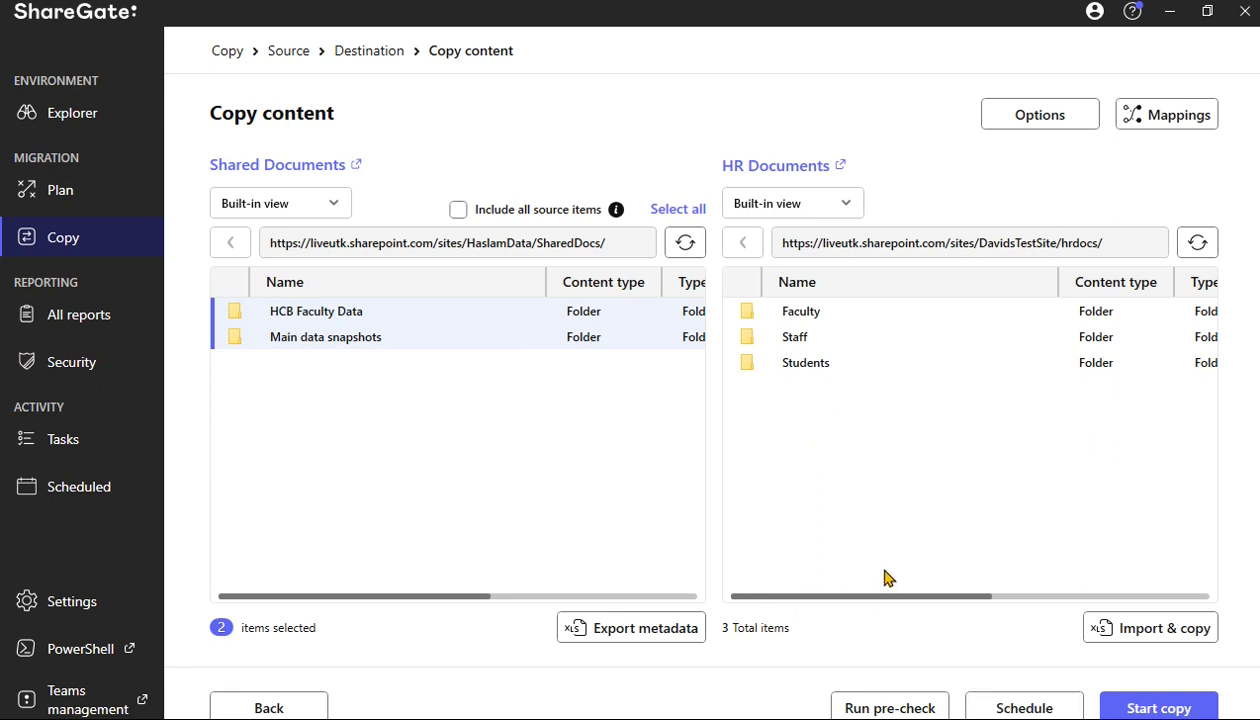
pyautogui.click(1130, 708)
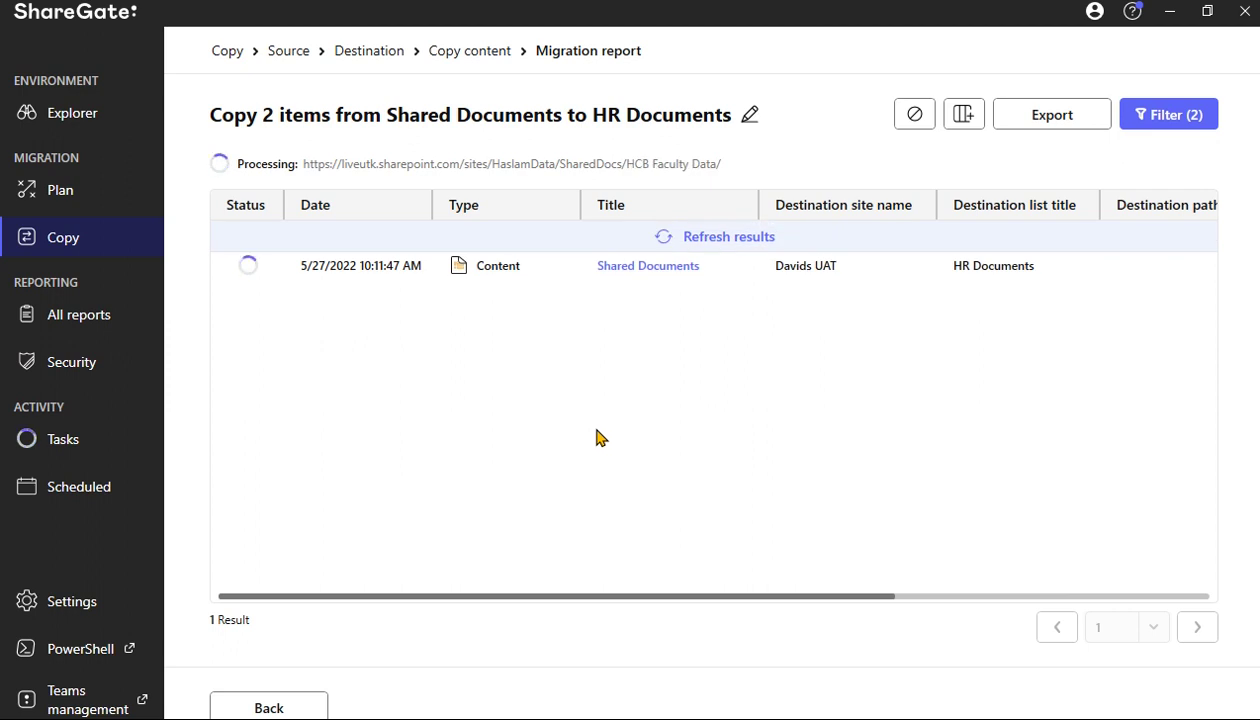
# Refresh the migration report and examine the status of the copied files and folders.
pyautogui.click(711, 238)
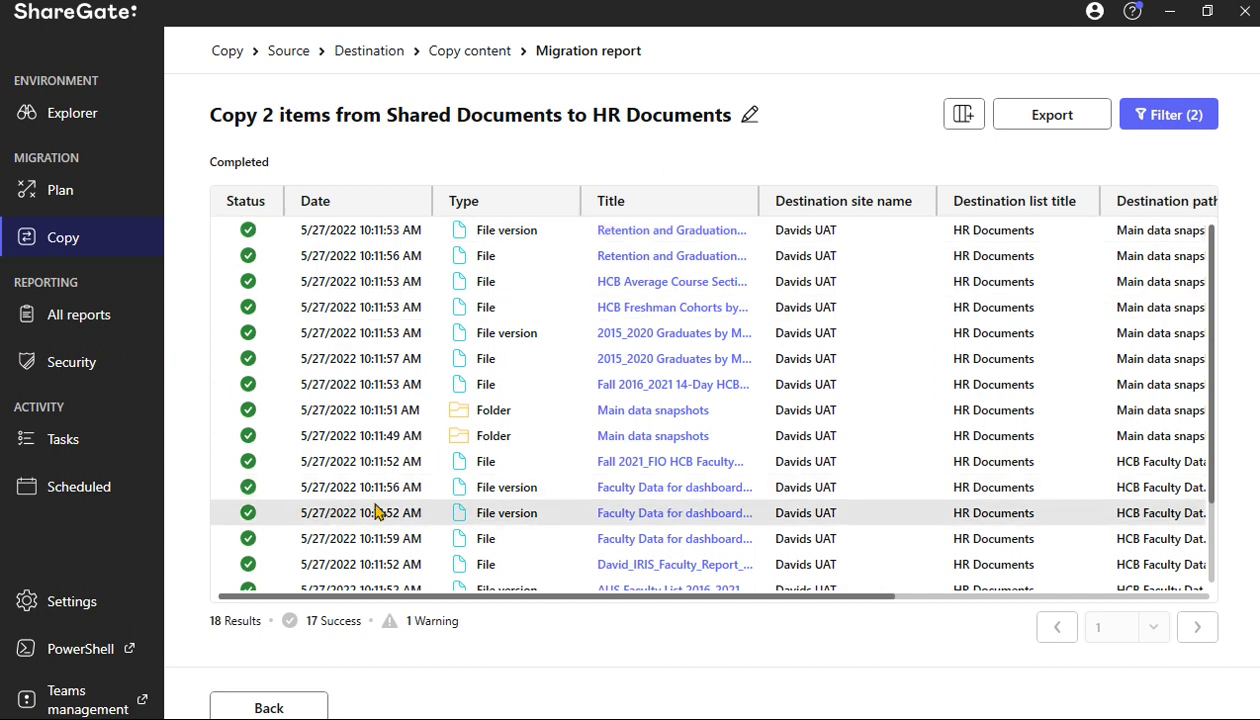
pyautogui.scroll(-1, 333, 565)
pyautogui.scroll(1, 325, 600)
pyautogui.scroll(-1, 315, 665)
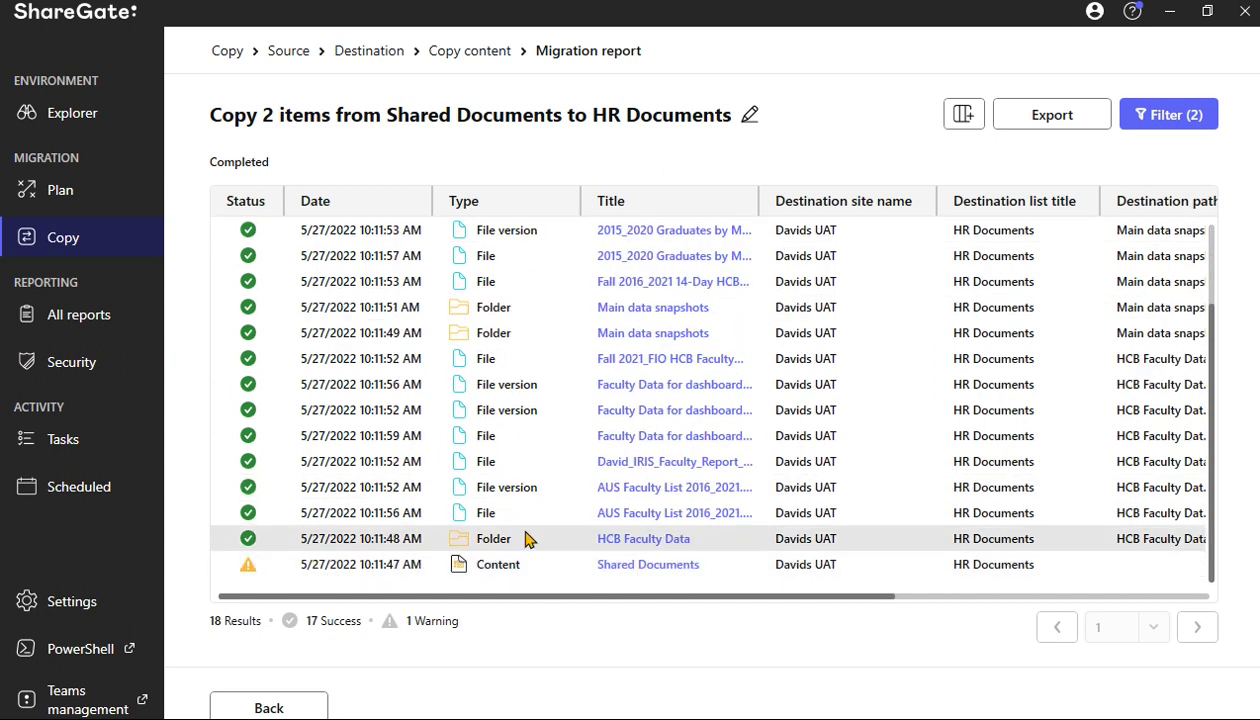
# Read the details of the Shared Documents warning in the migration report, and close them.
pyautogui.click(632, 566)
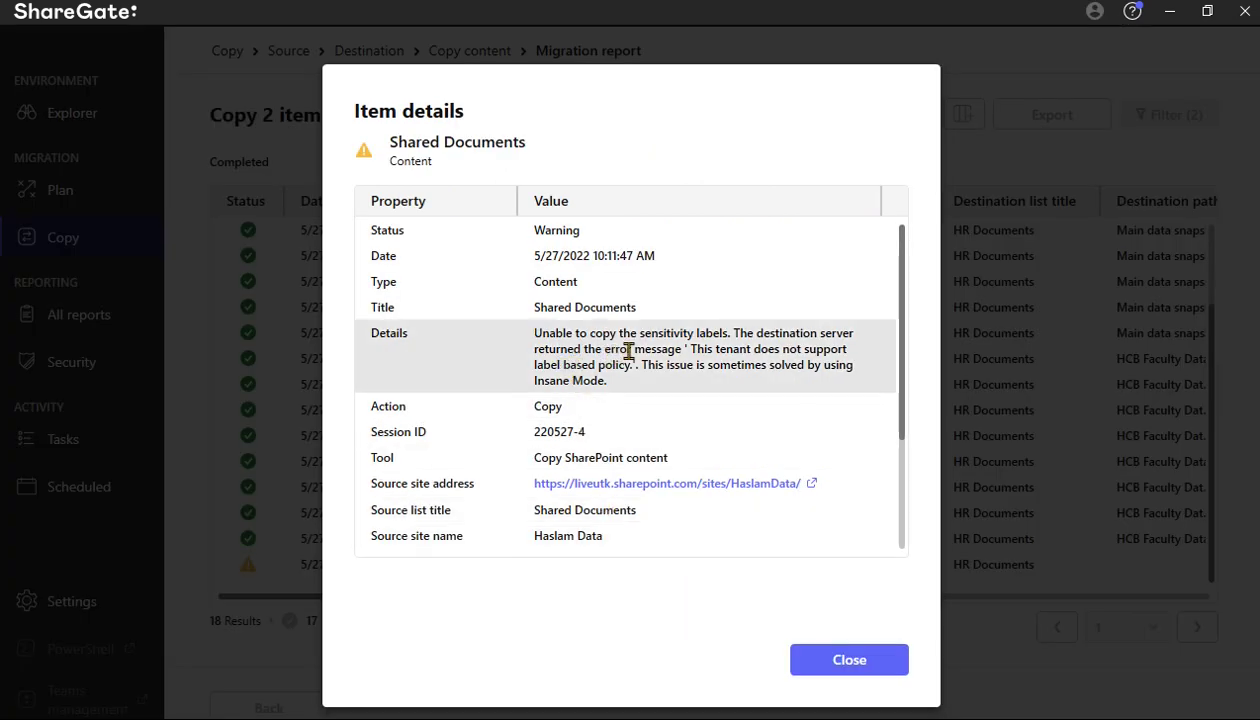
pyautogui.click(826, 662)
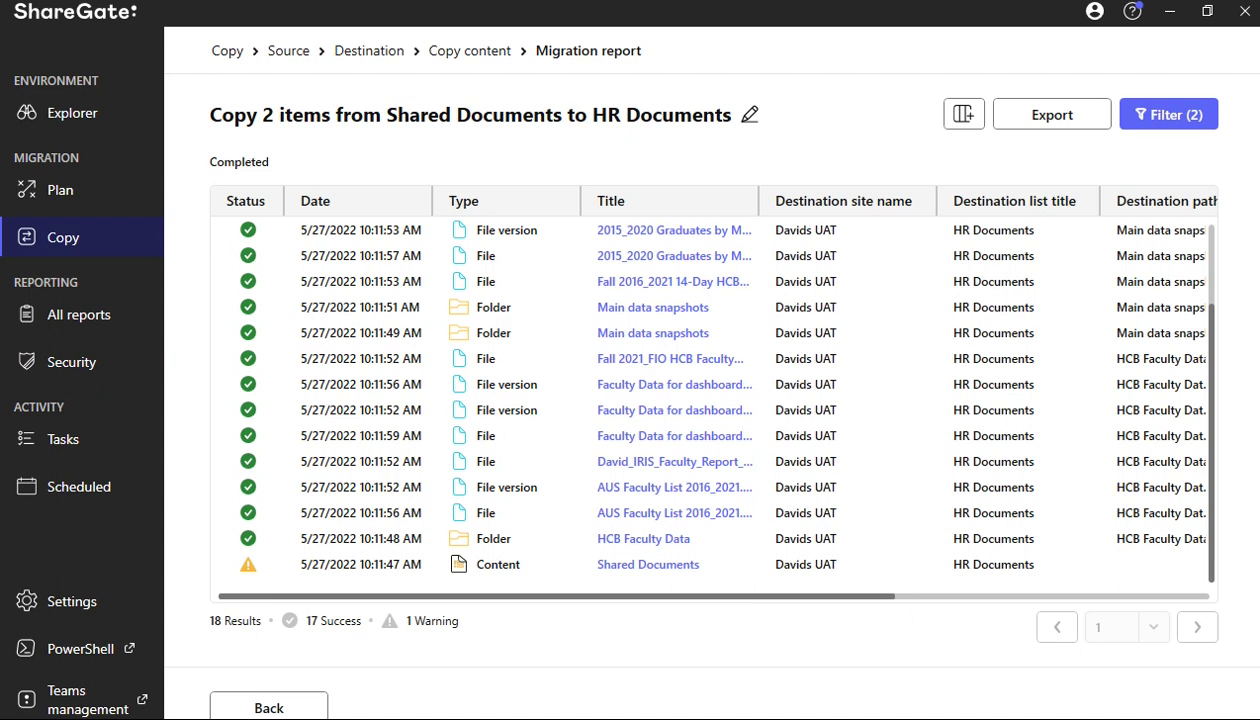
# Reload the Davids UAT site contents in the browser, and return from the migration report to Copy content in ShareGate.
pyautogui.hotkey('alt', 'Tab')
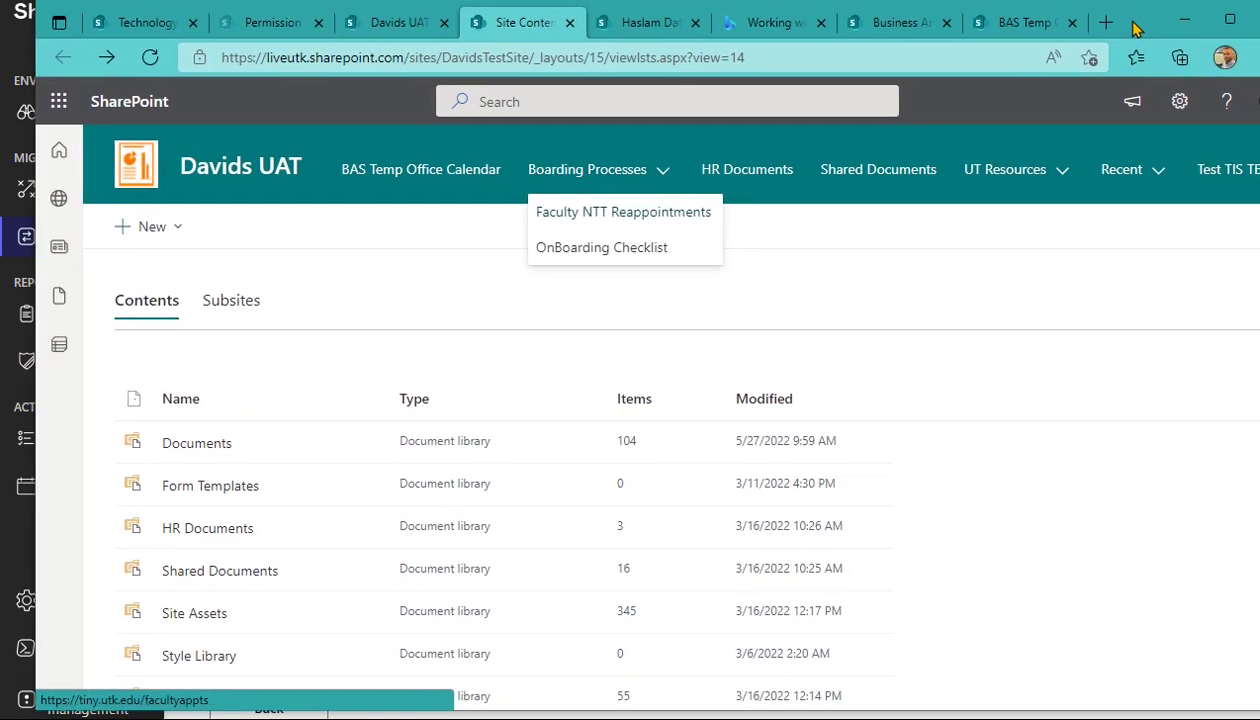
pyautogui.click(1230, 19)
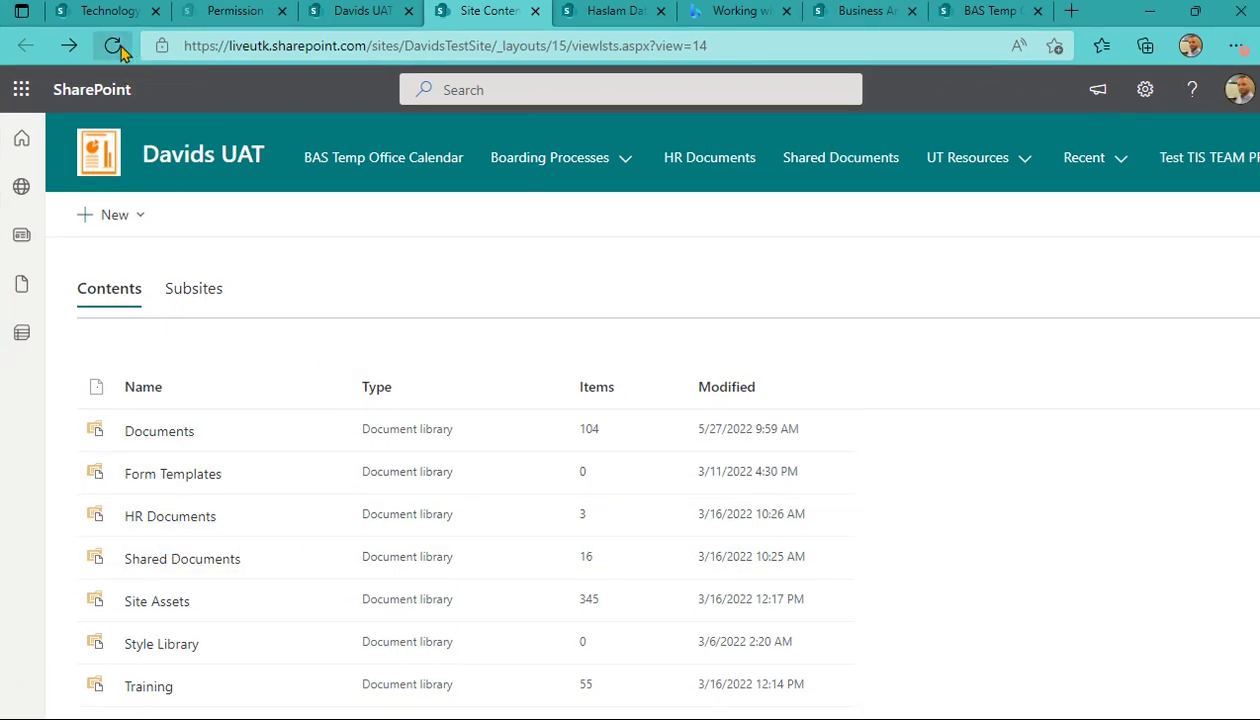
pyautogui.click(116, 47)
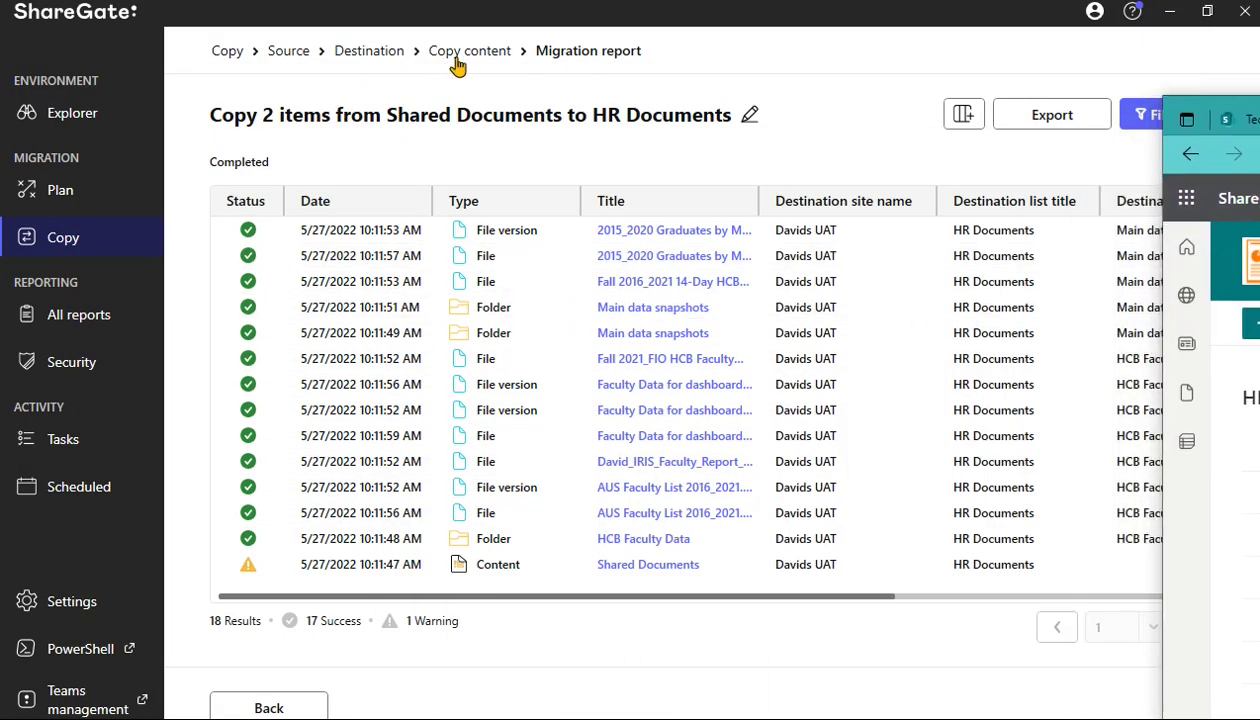
pyautogui.click(466, 52)
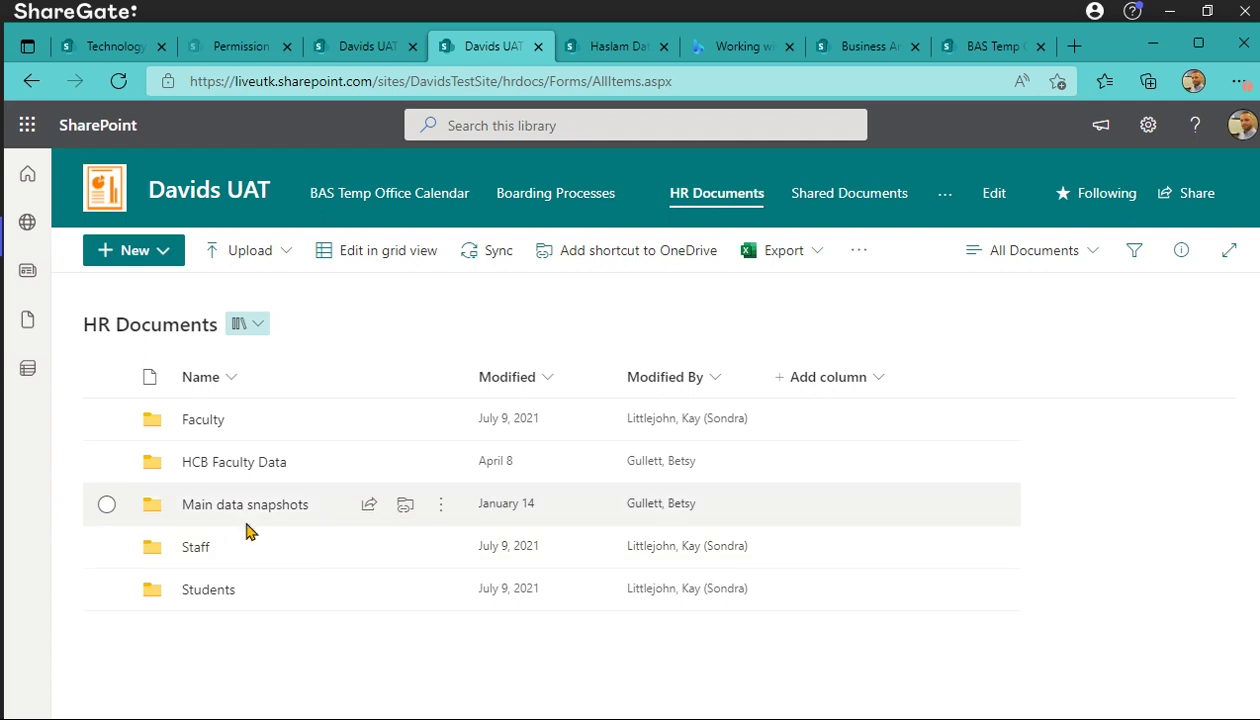
# Examine the HCB Faculty Data and nested Main data snapshots folders in the HR Documents library, and switch back to ShareGate.
pyautogui.click(240, 466)
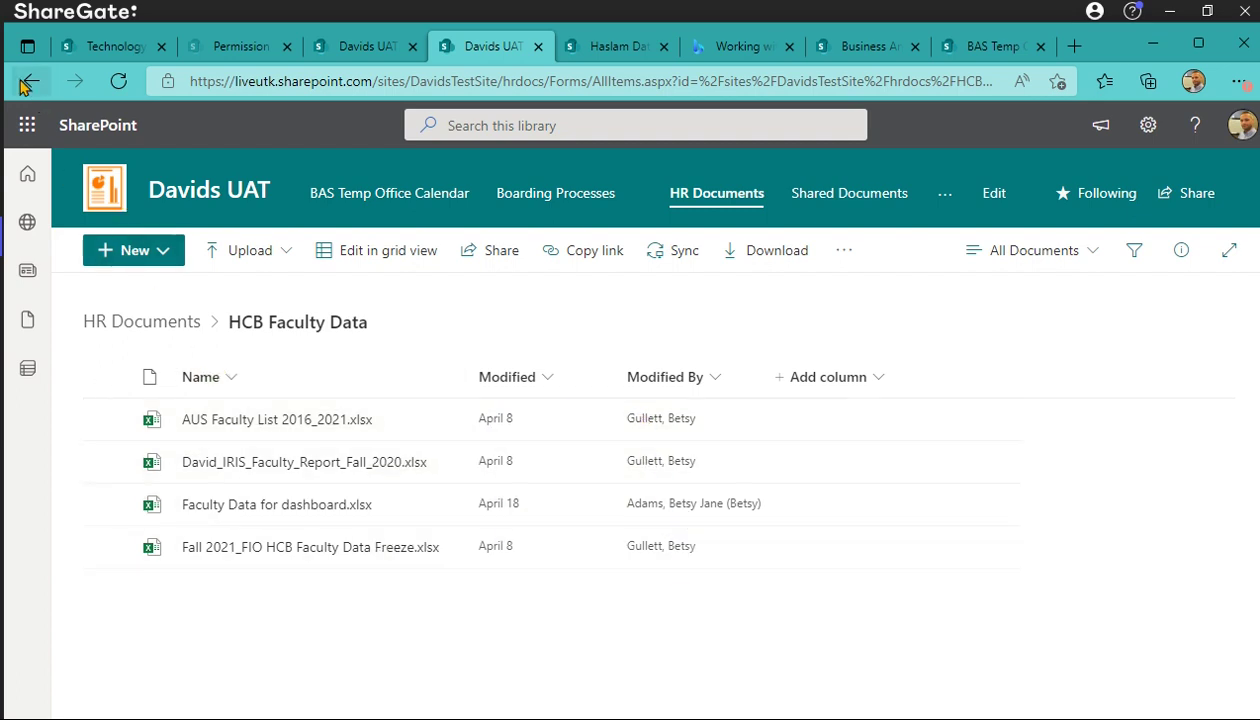
pyautogui.click(27, 84)
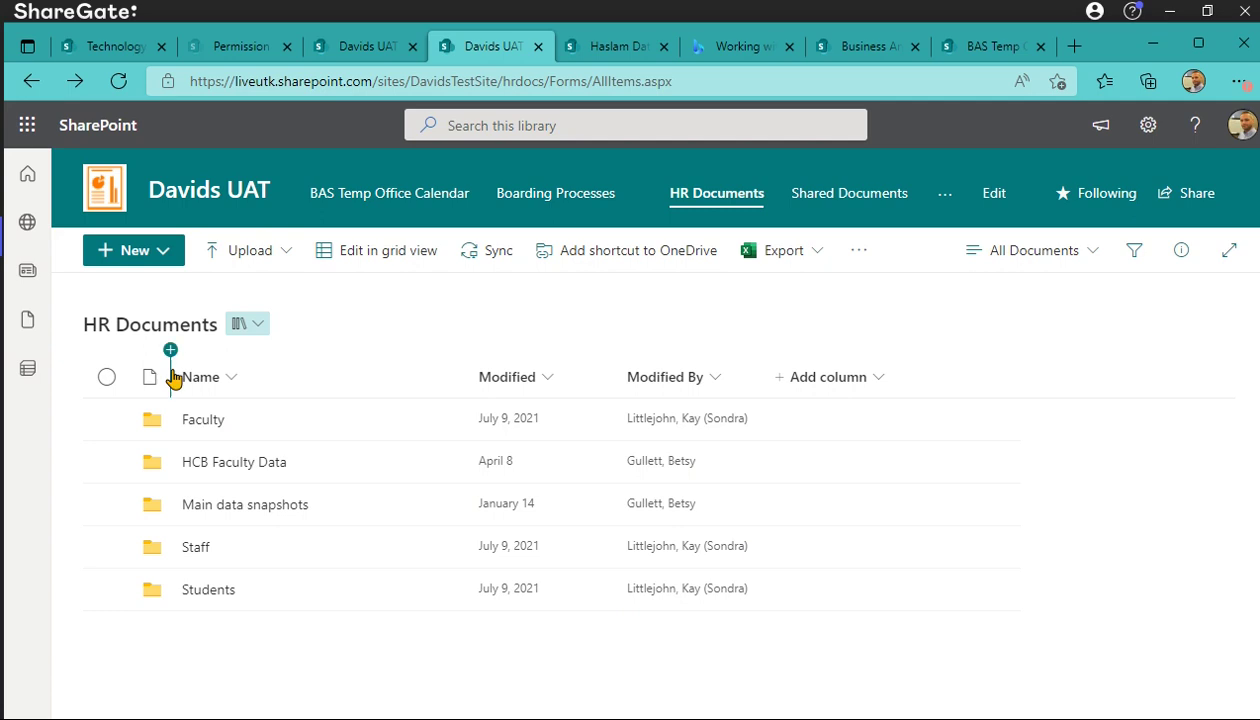
pyautogui.click(243, 506)
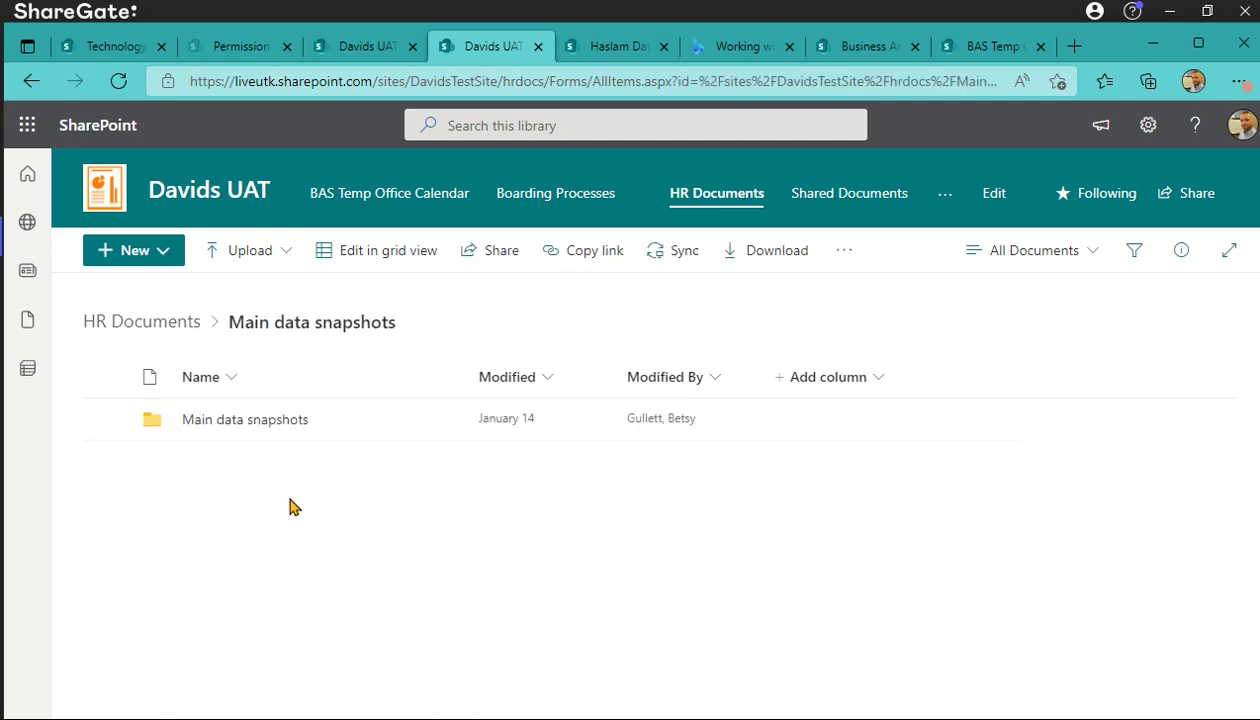
pyautogui.click(269, 423)
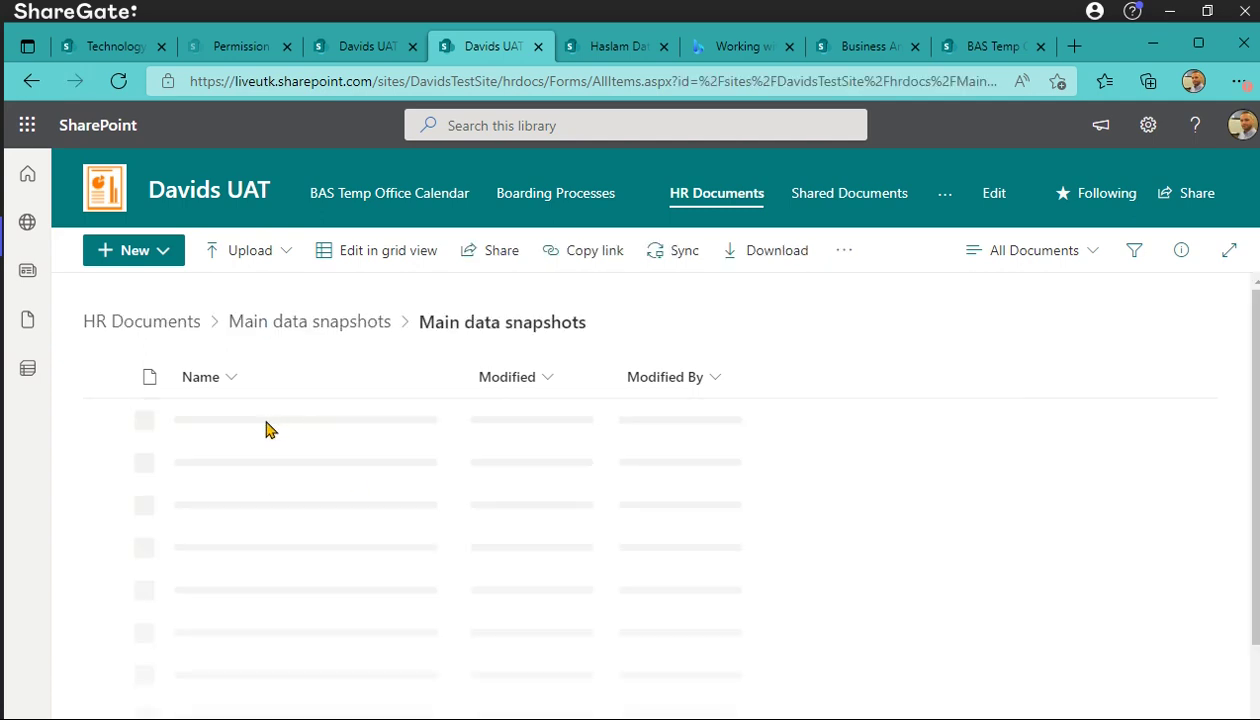
pyautogui.click(166, 326)
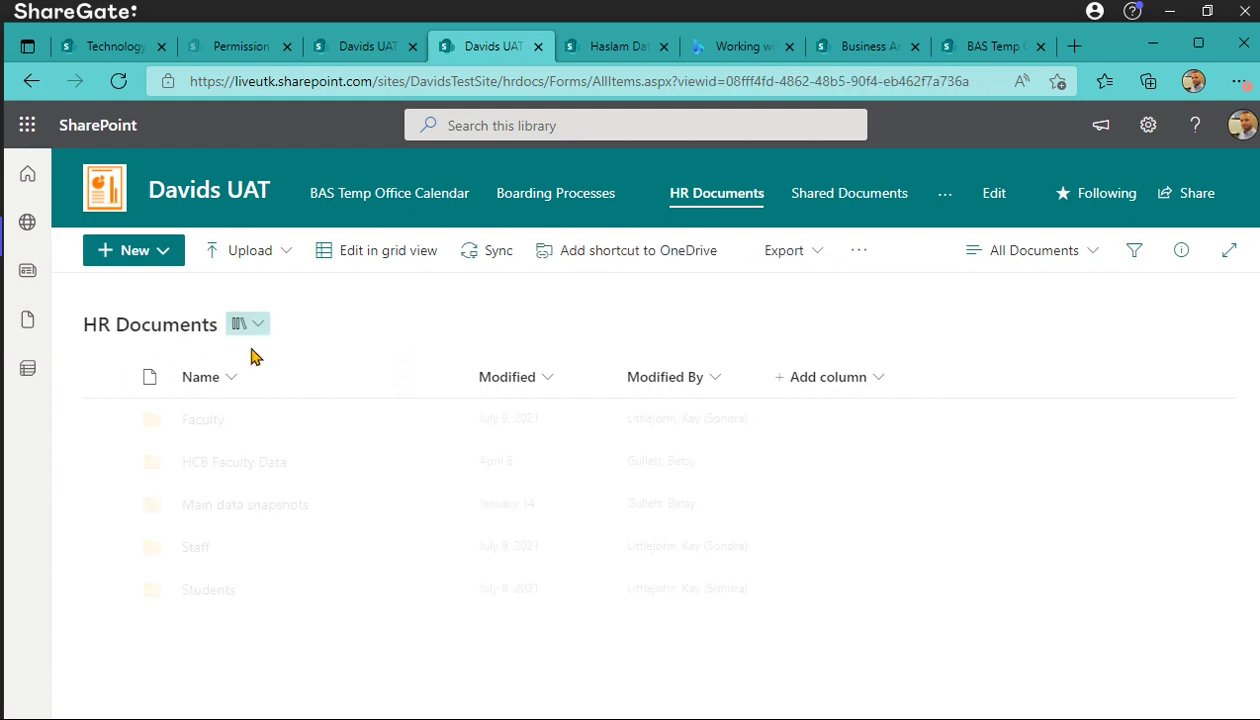
pyautogui.moveTo(1099, 48); pyautogui.dragTo(1146, 185)
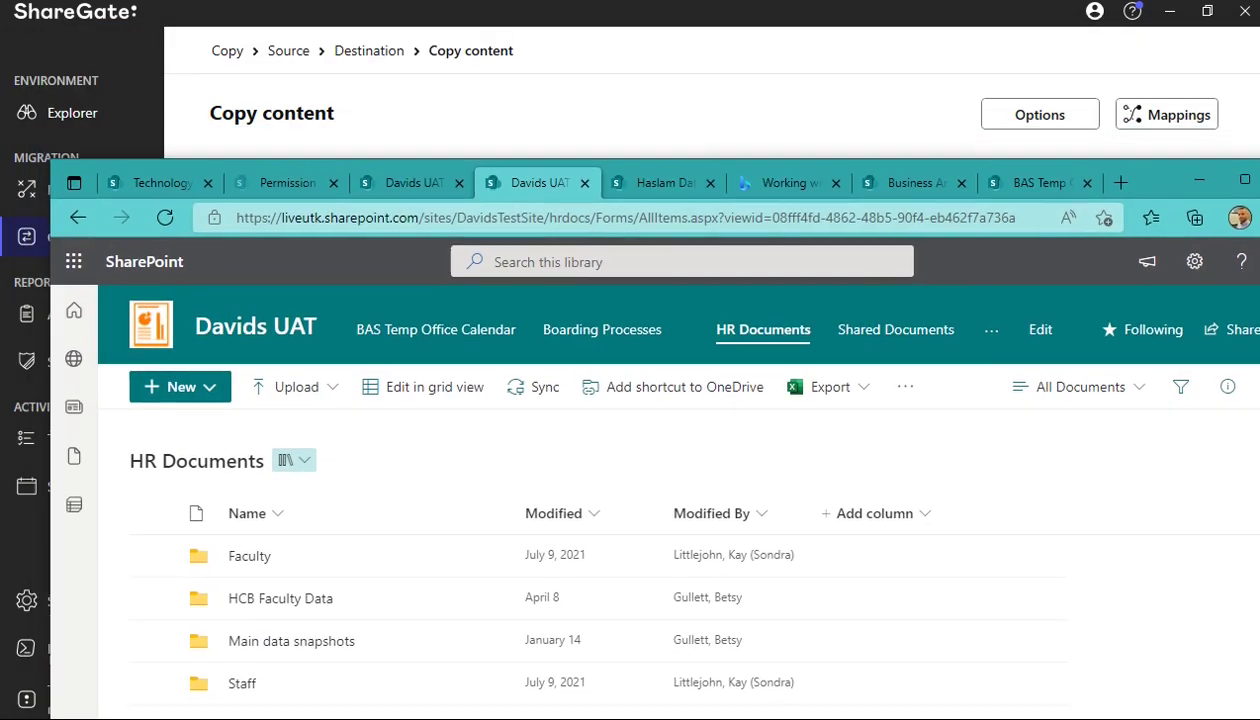
pyautogui.hotkey('alt', 'Tab')
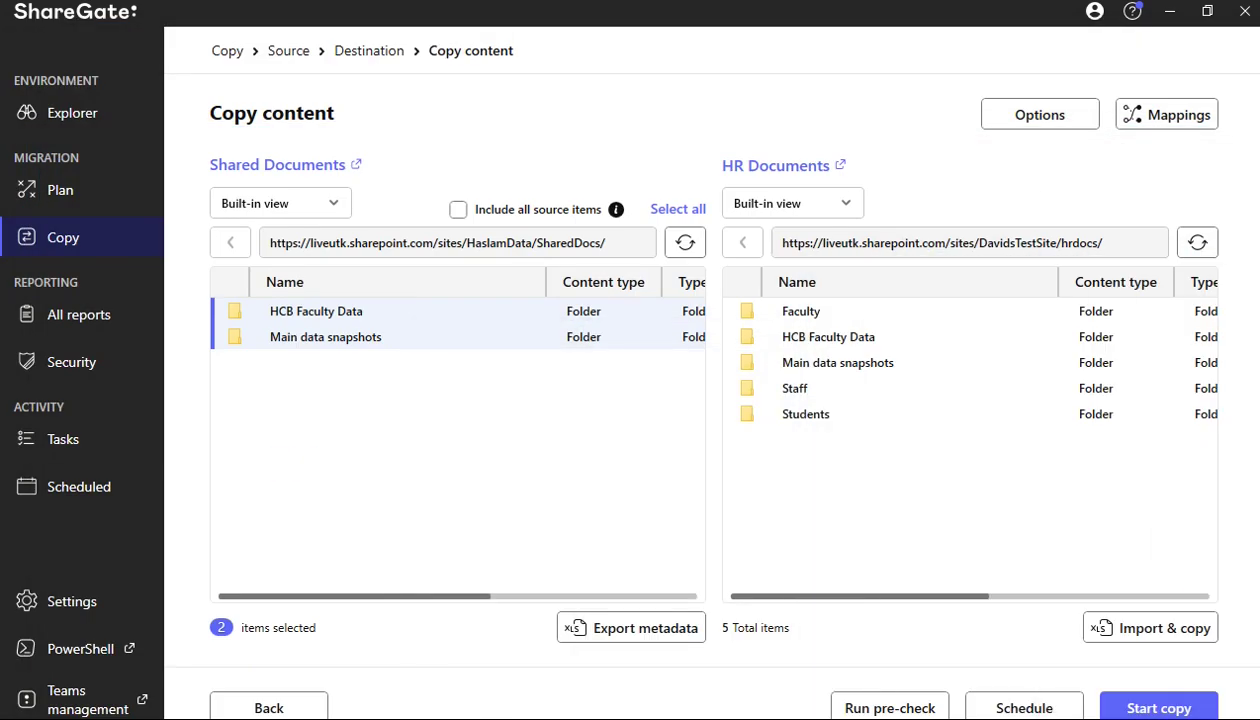